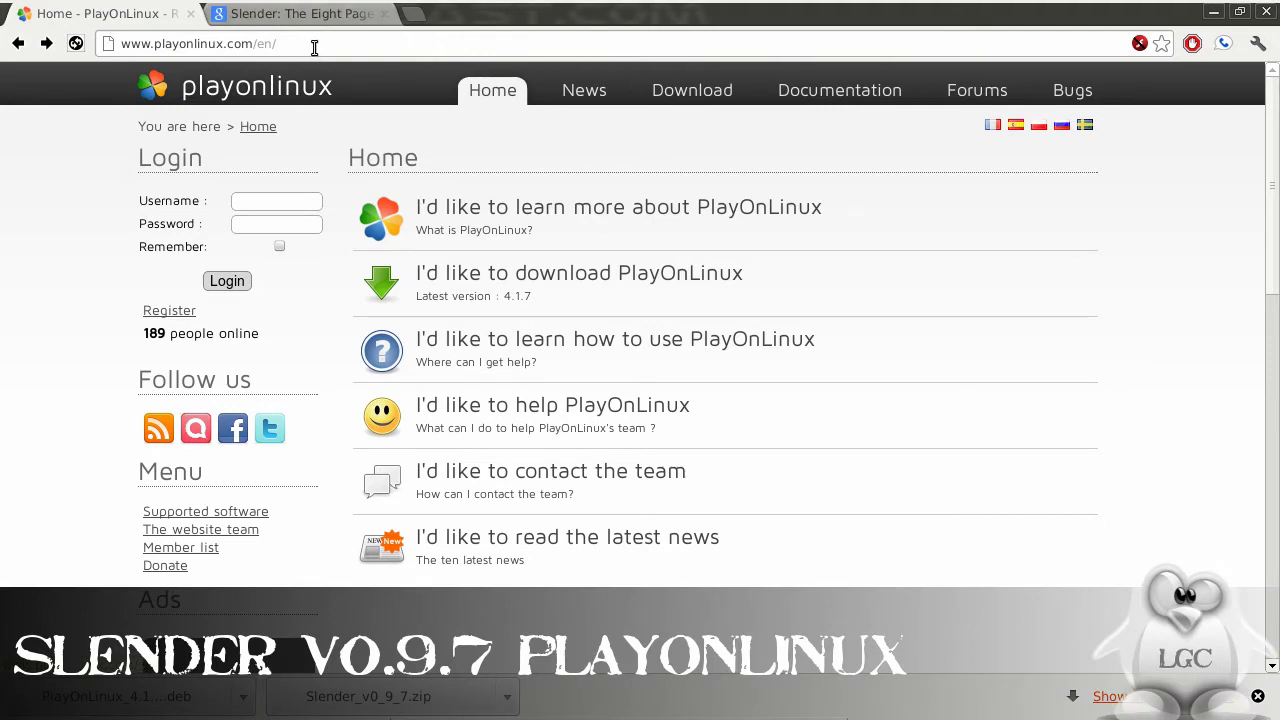
- Open the download page for the latest PlayOnLinux version and find the packages listed by distribution
left_click_drag(316, 45, 80, 30)
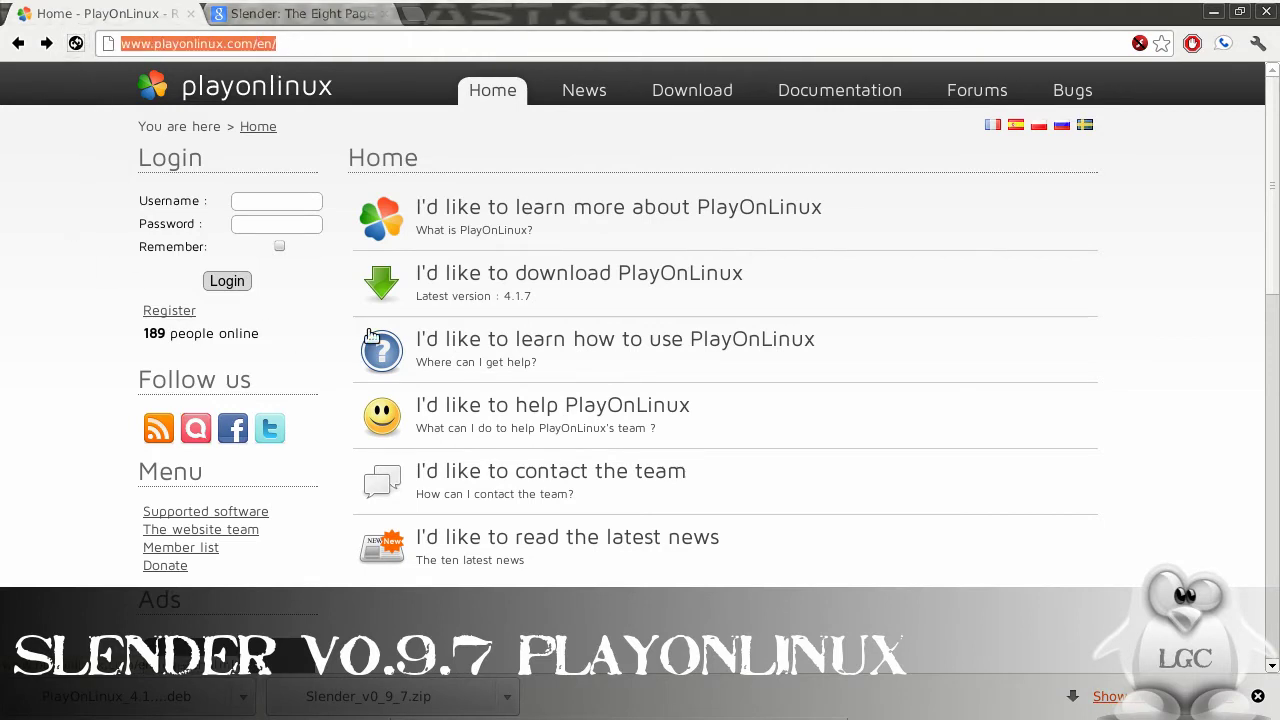
left_click(562, 283)
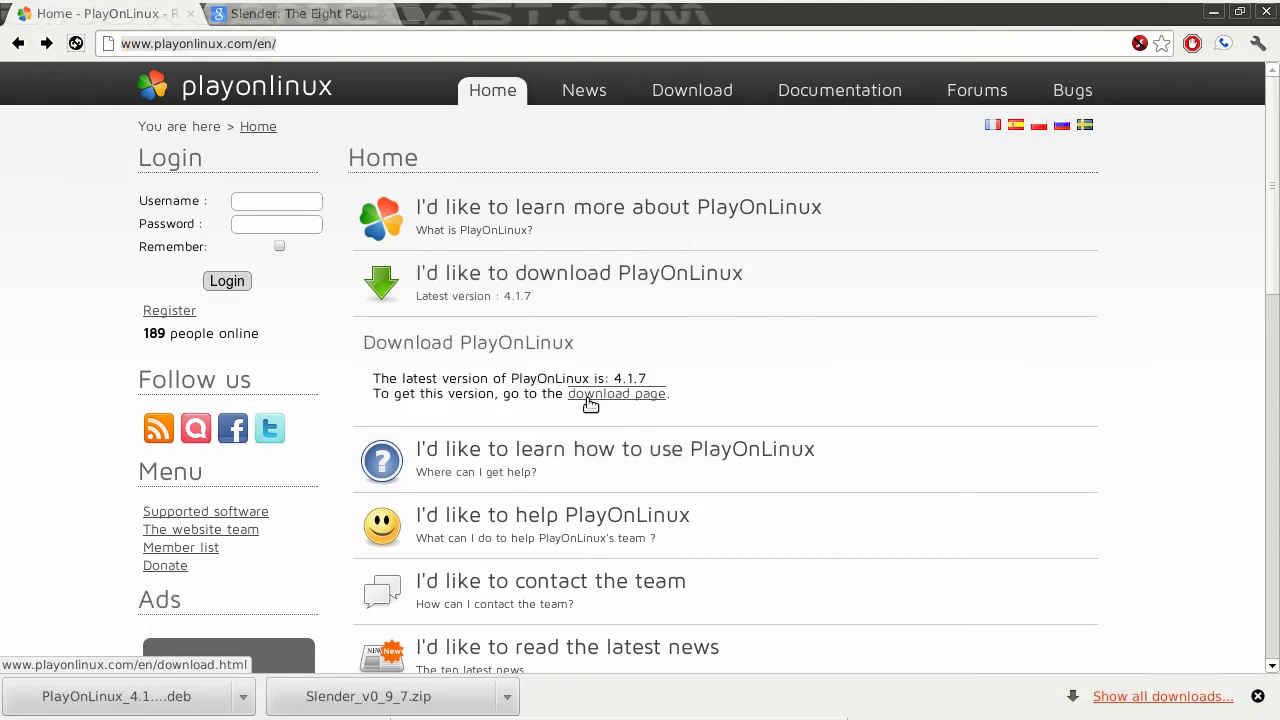
left_click(592, 396)
scroll(400, 362, "down", 5)
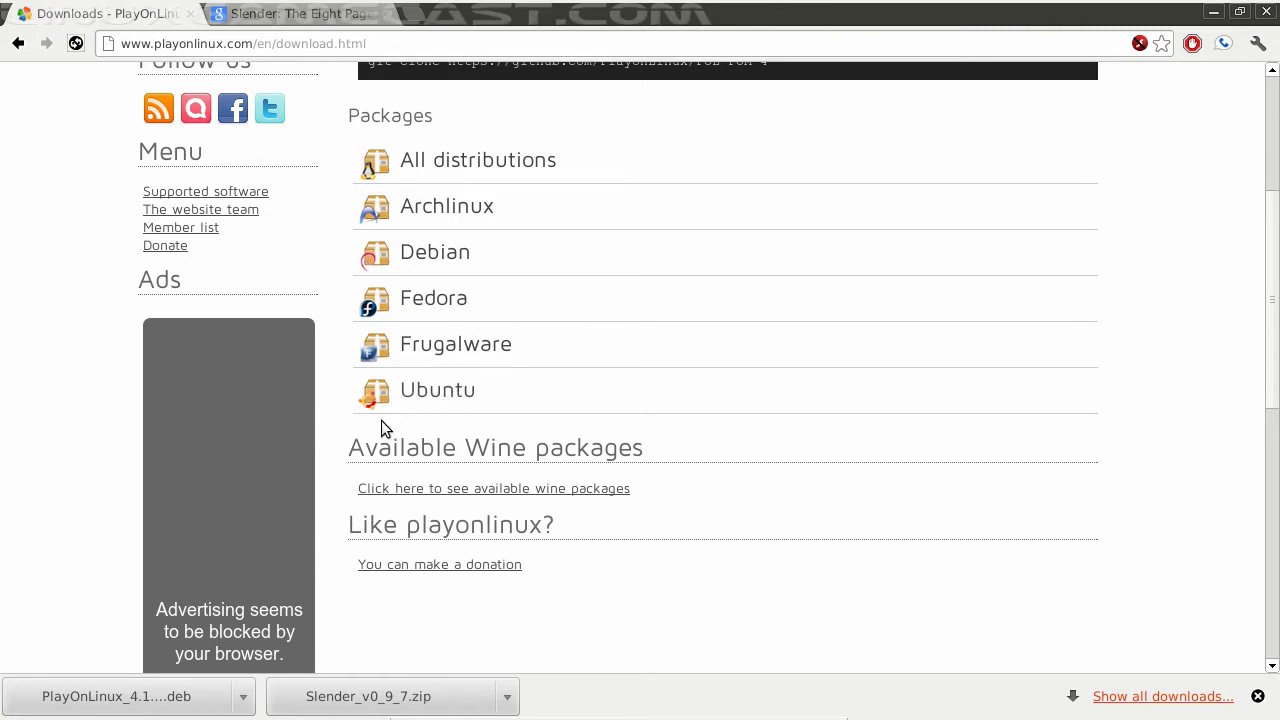
- Install the downloaded PlayOnLinux .deb package with Ubuntu Software Center, authenticating with the account password, and close the Software Center
left_click(112, 700)
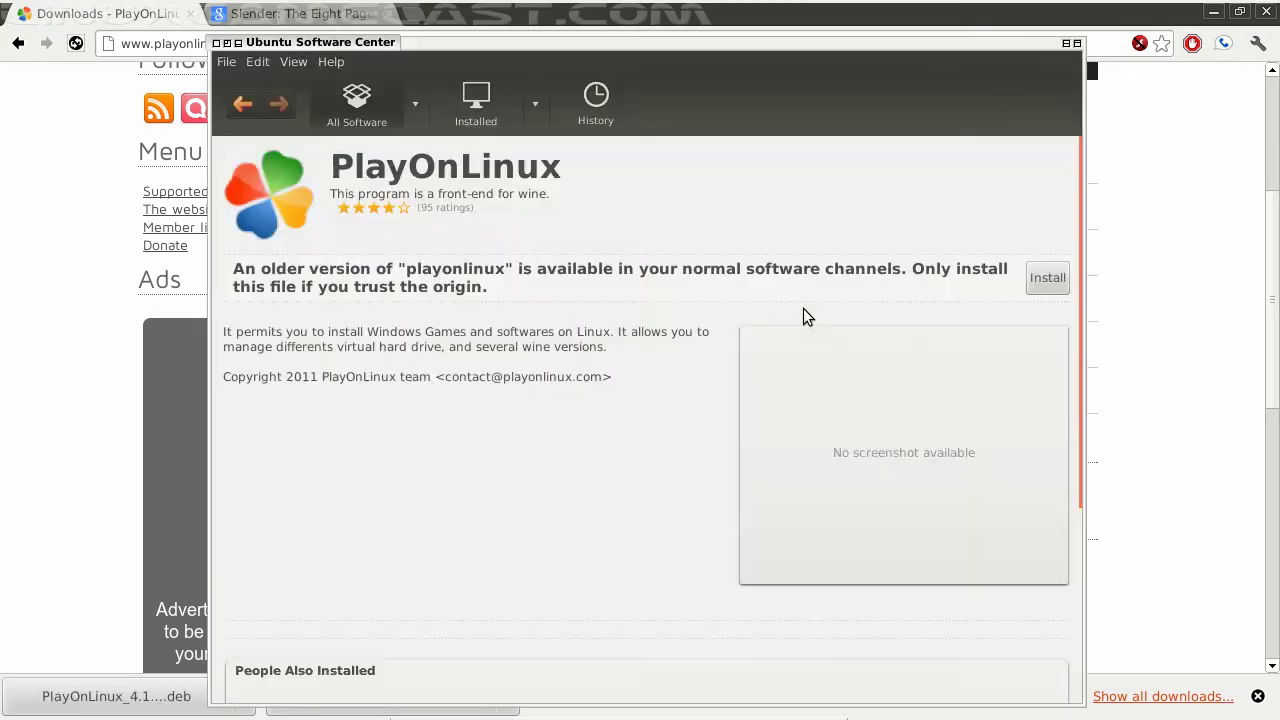
left_click(1040, 280)
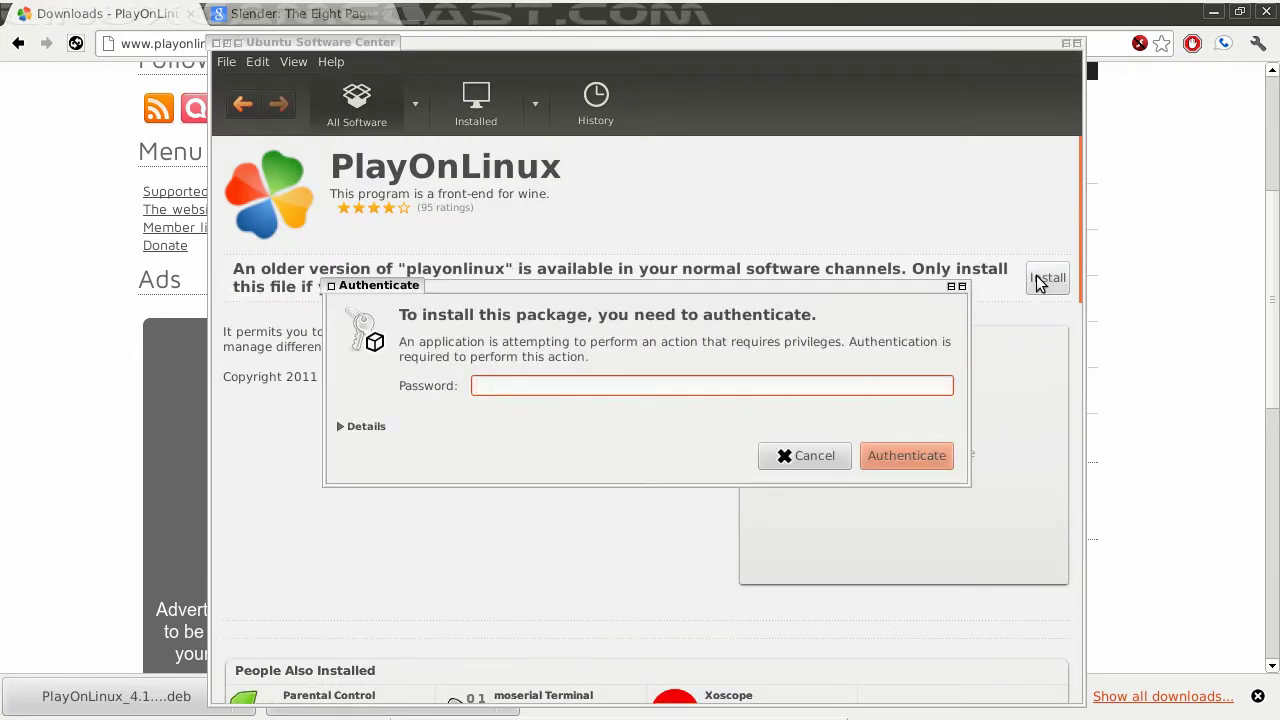
type("********")
key("Return")
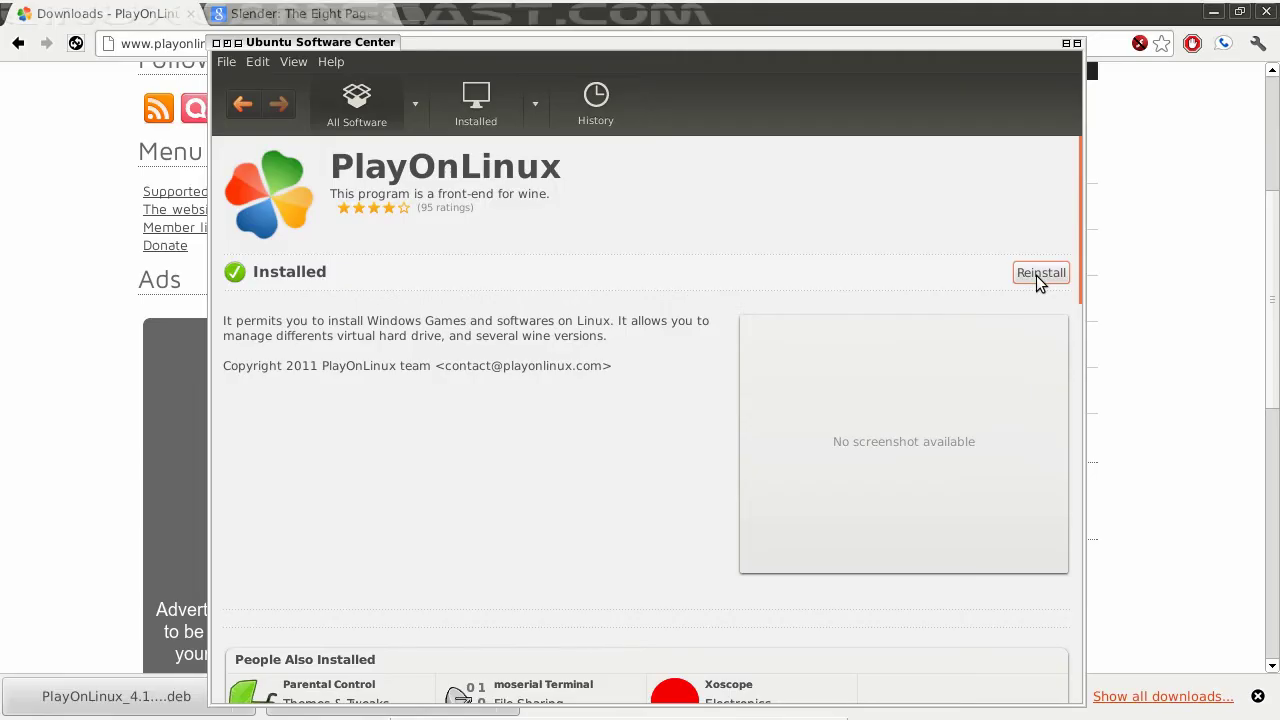
left_click(226, 61)
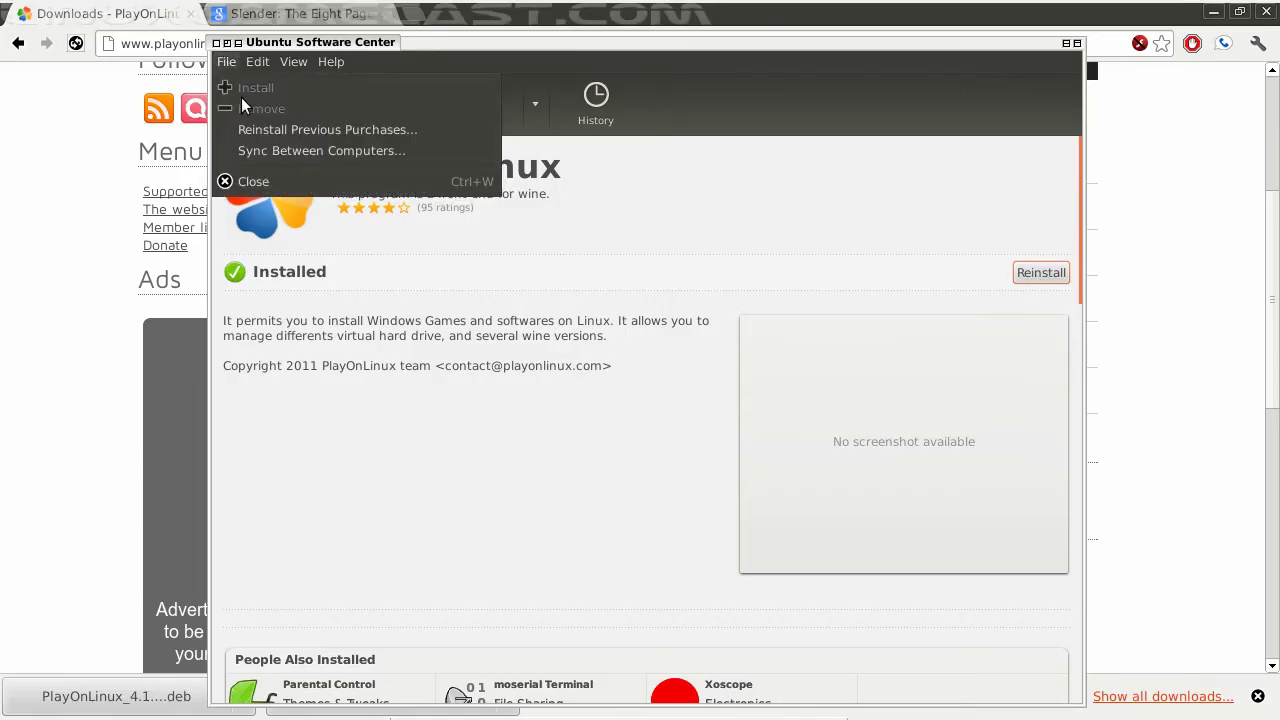
left_click(240, 180)
- View the platform download links on the official Slender: The Eight Pages site and minimize the browser
left_click(264, 14)
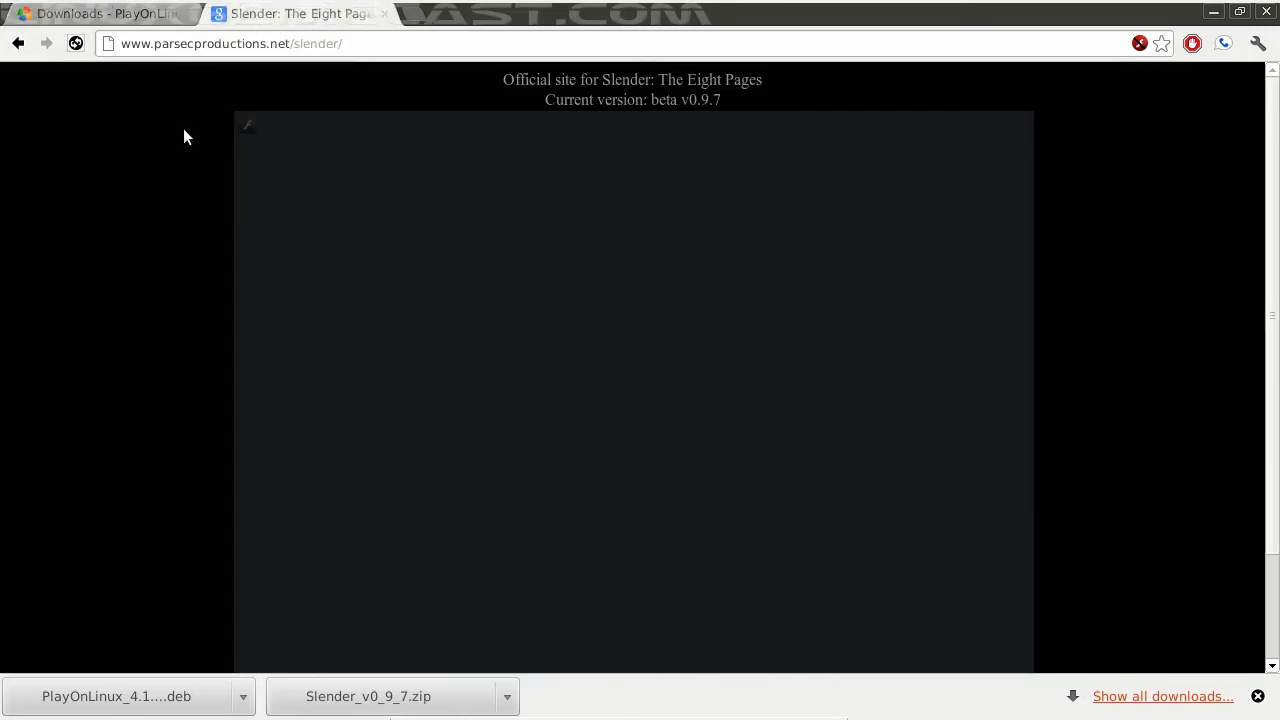
scroll(185, 137, "down", 3)
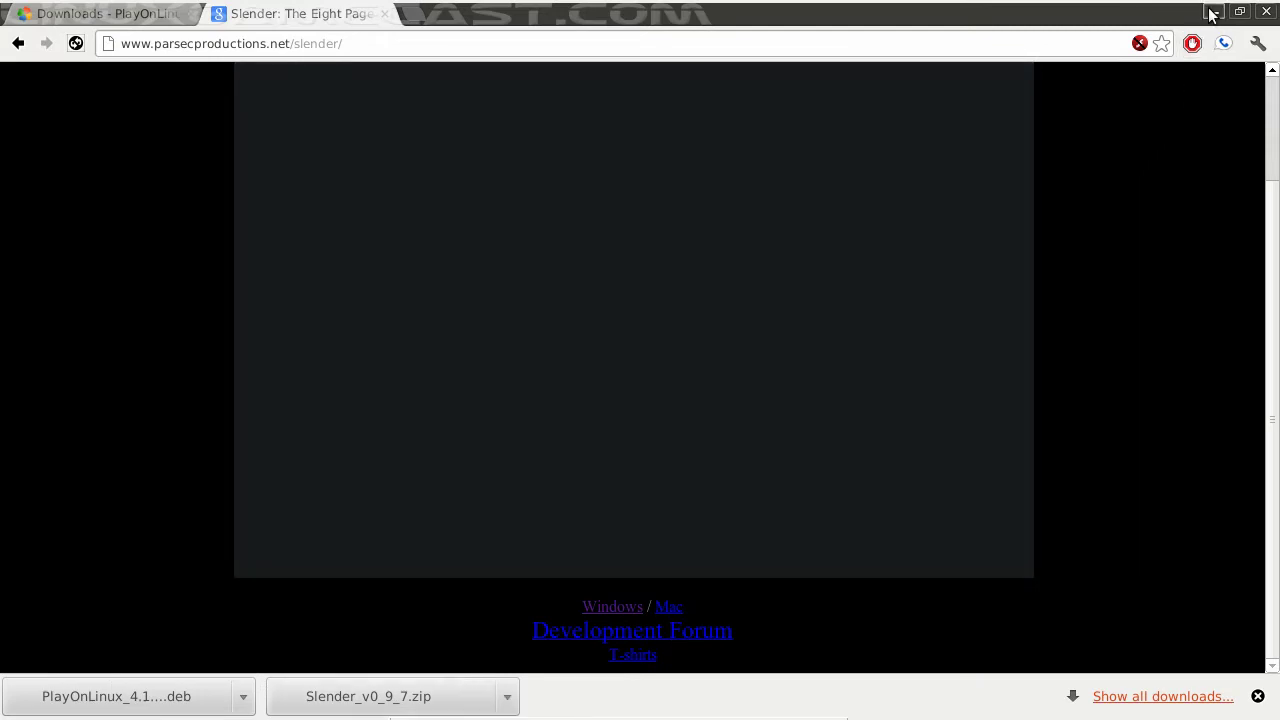
left_click(1213, 12)
- Extract the Slender v0.9.7 folder from Slender_v0_9_7.zip to the Desktop
double_click(337, 228)
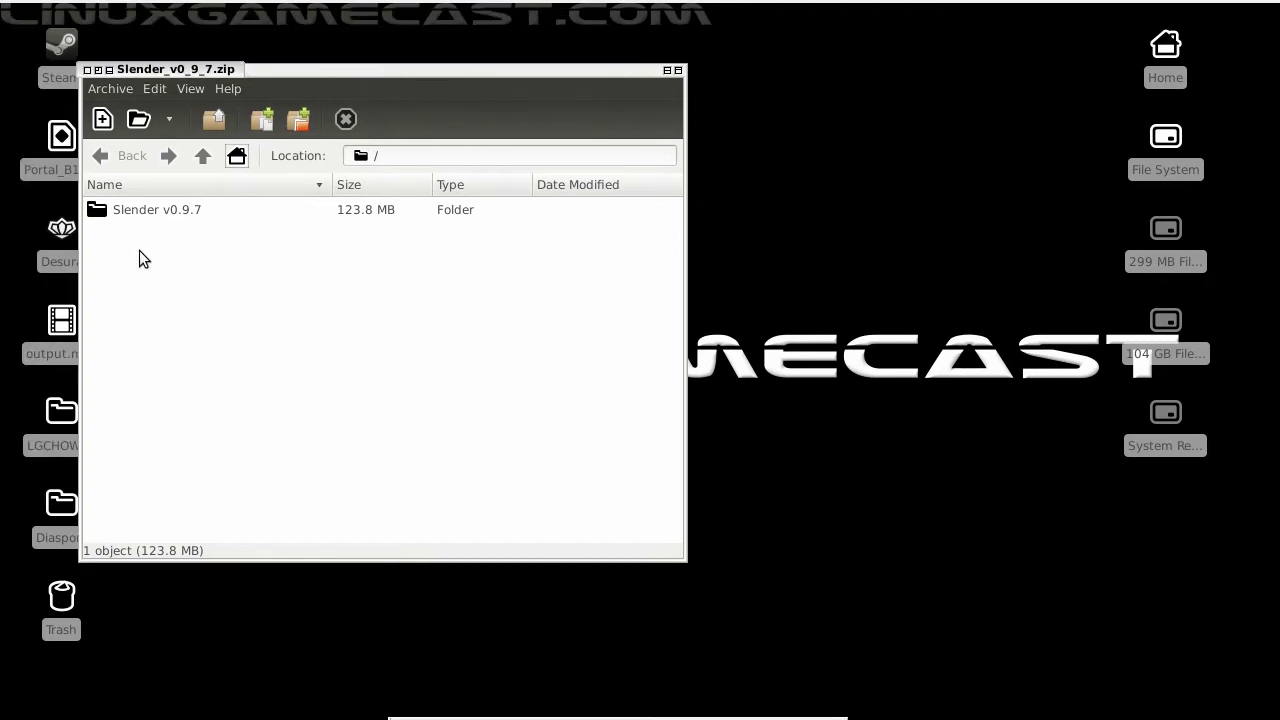
left_click(143, 216)
left_click(214, 120)
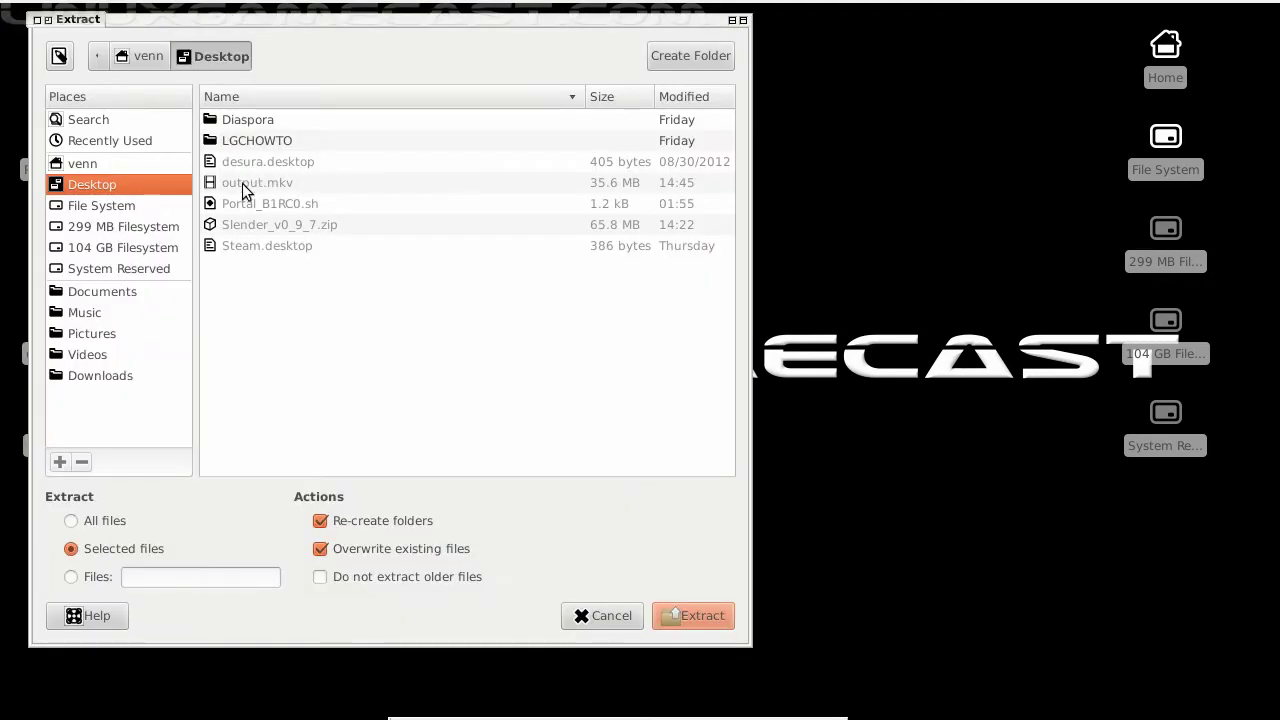
left_click(681, 614)
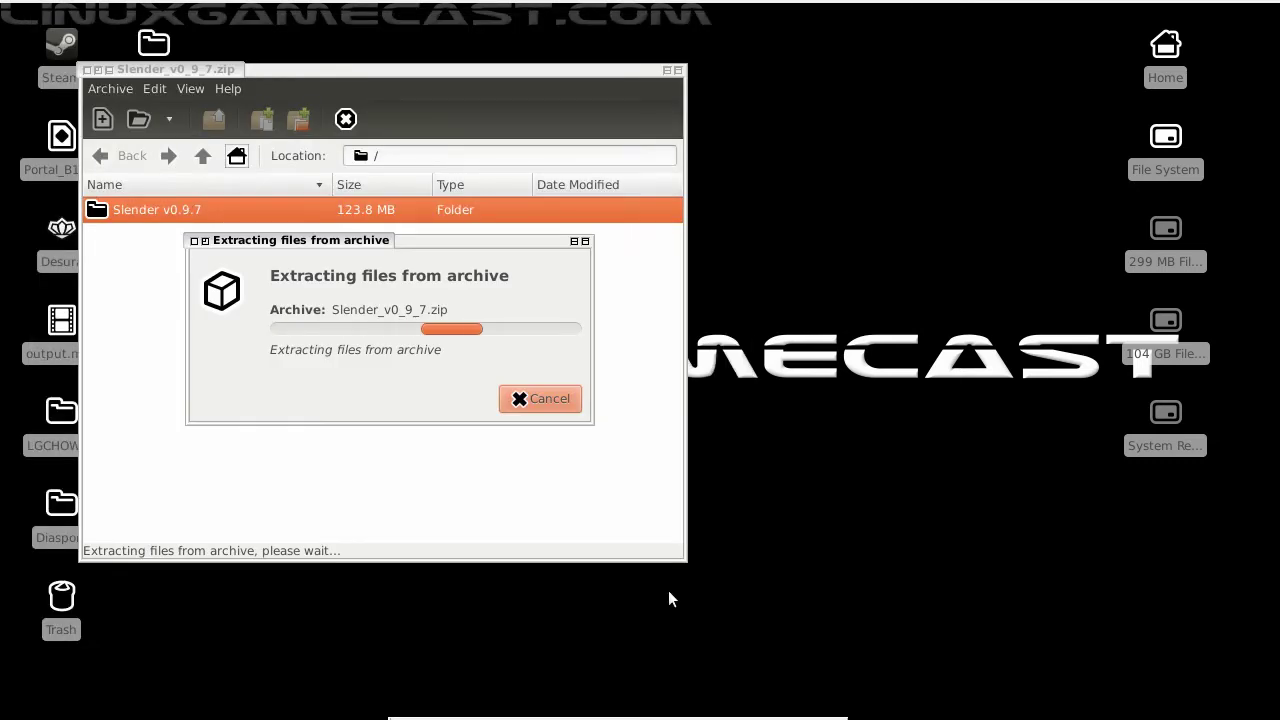
left_click(329, 398)
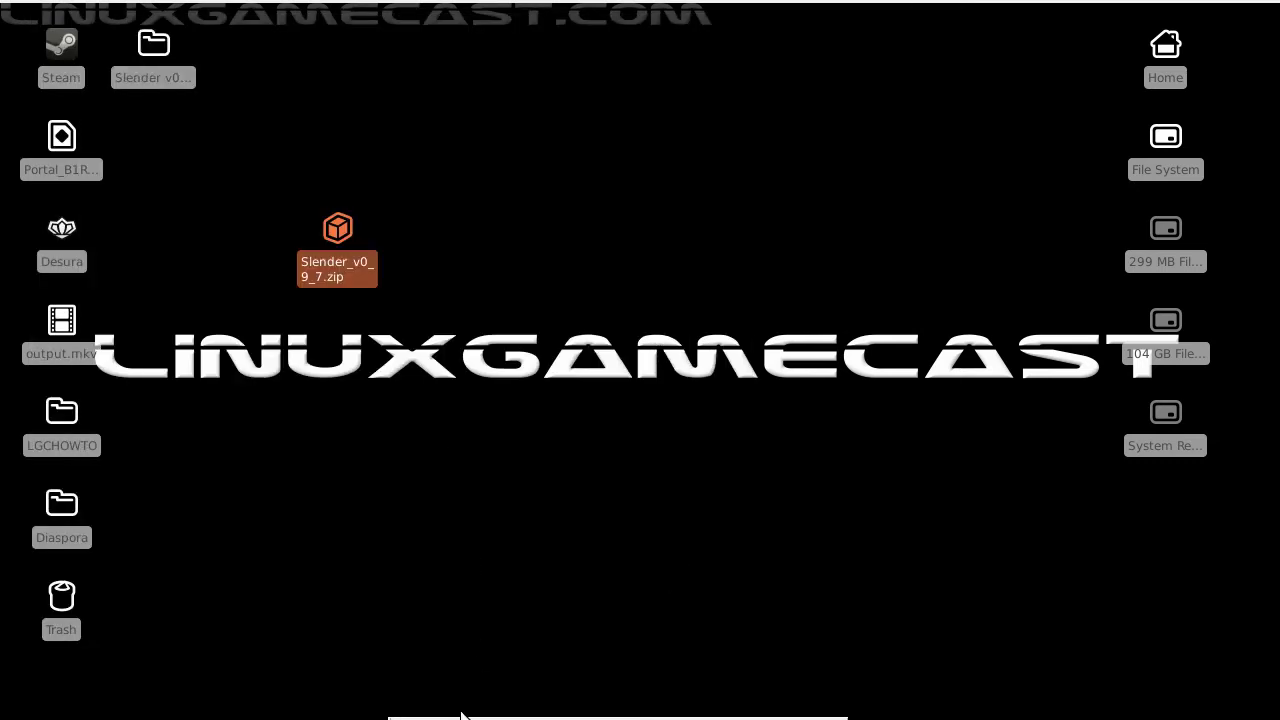
- Launch PlayOnLinux and decline to send system information for its compatibility database
left_click(440, 705)
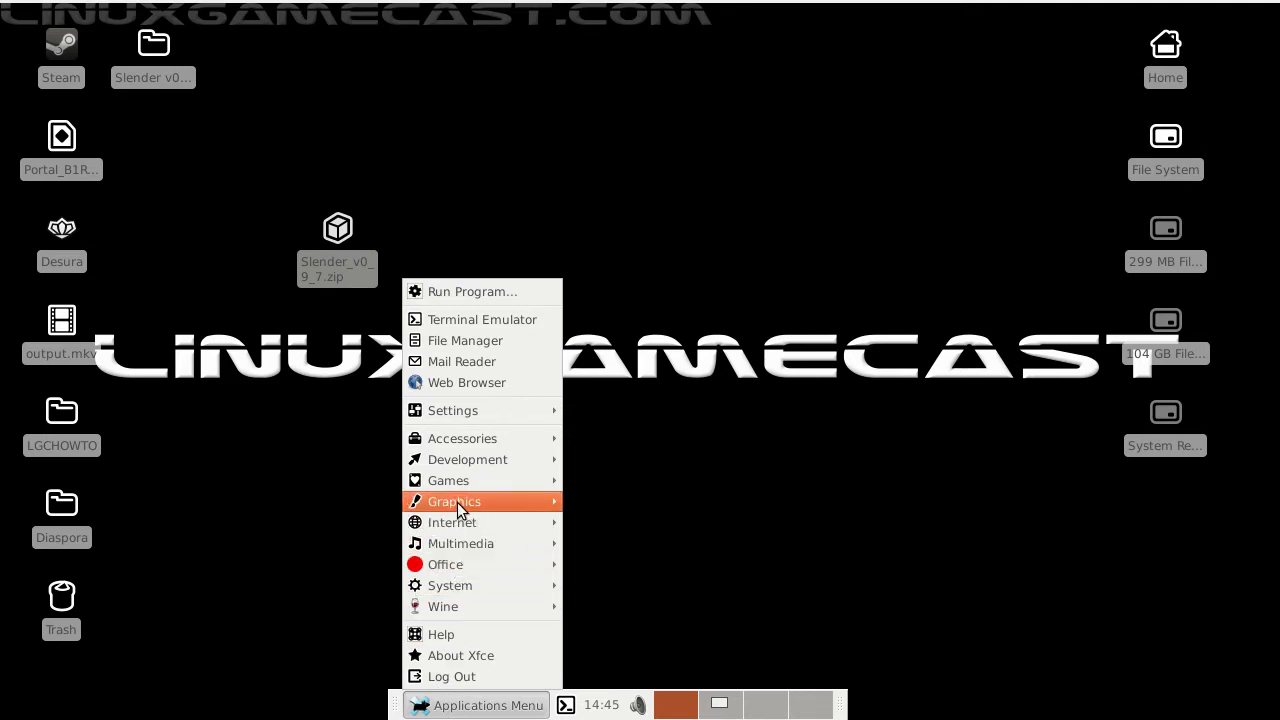
mouse_move(466, 508)
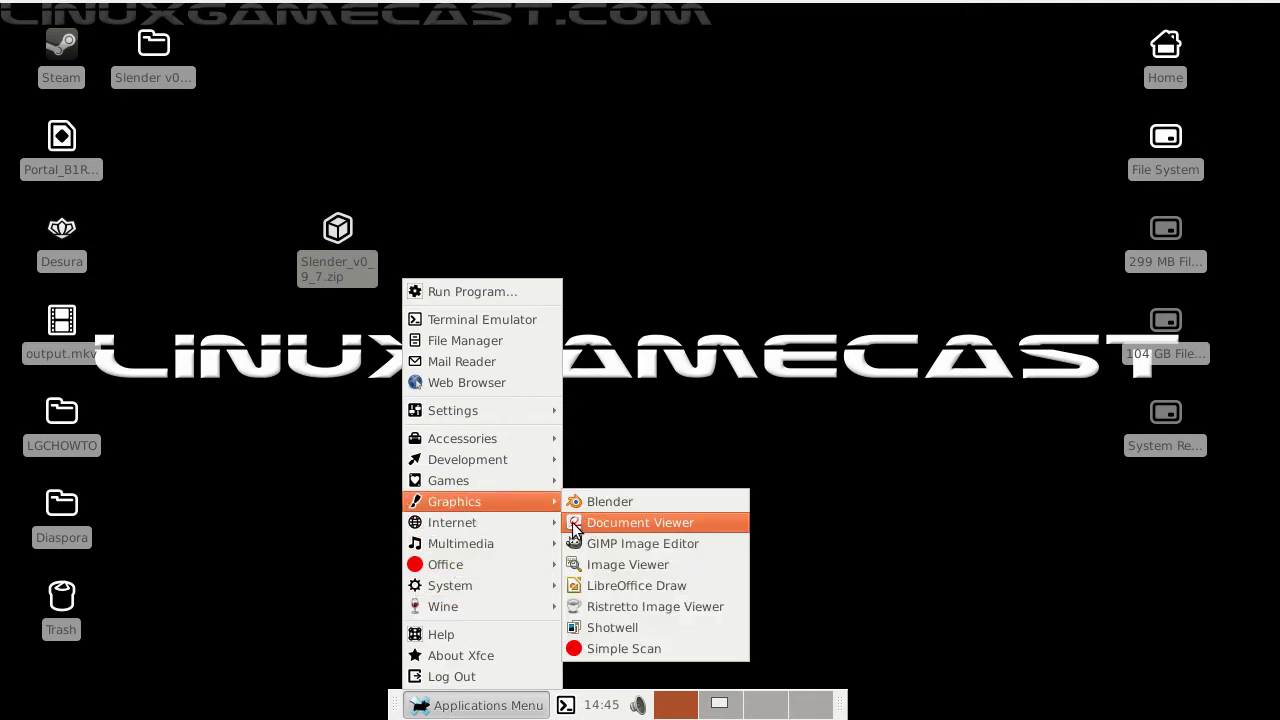
mouse_move(525, 484)
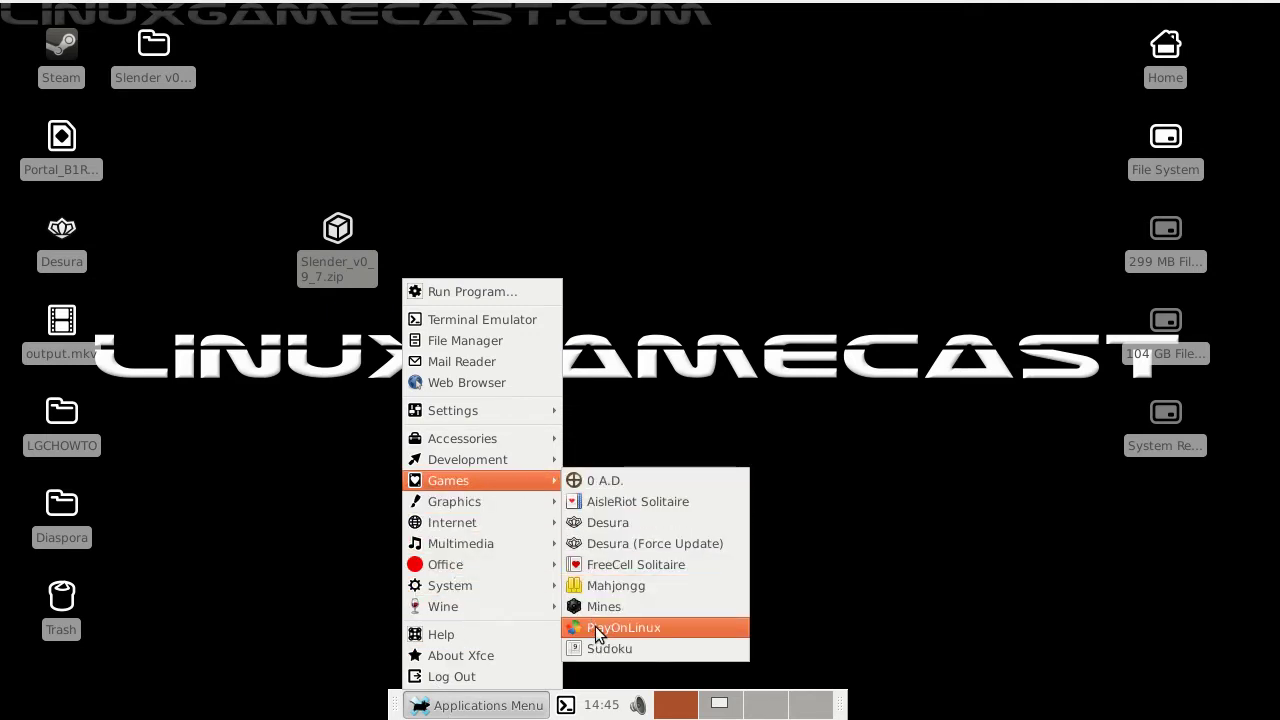
left_click(593, 628)
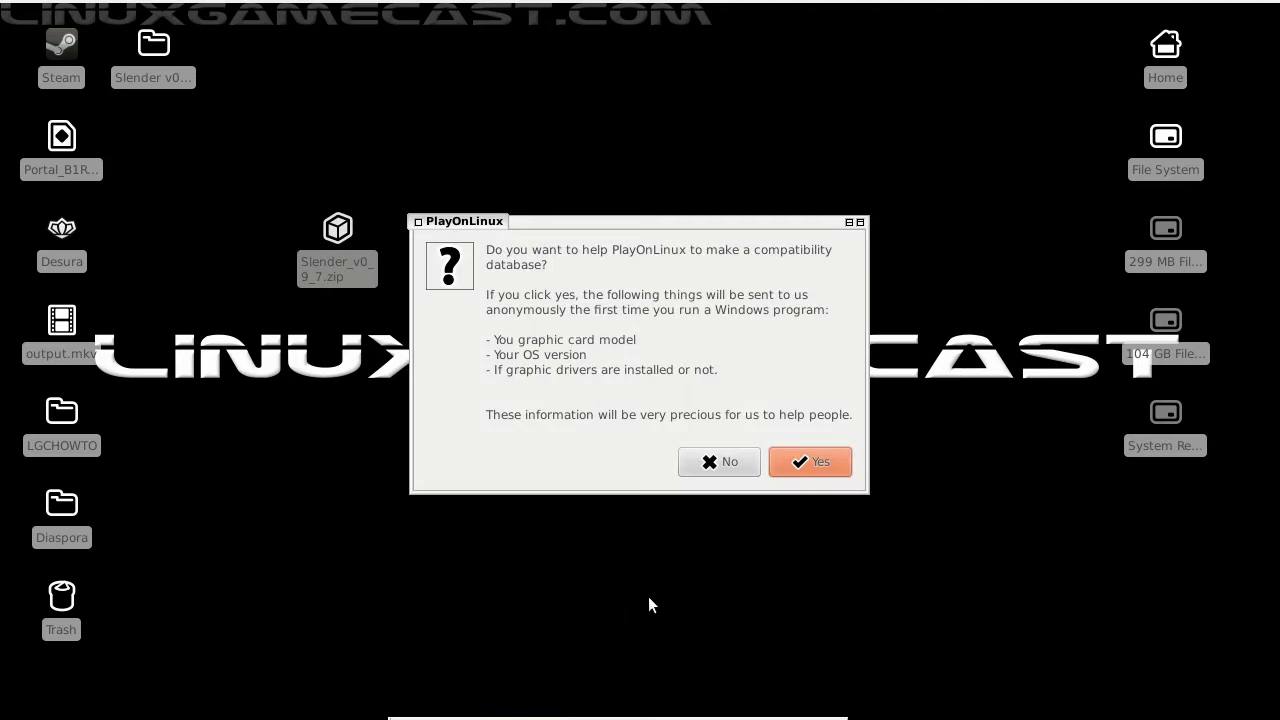
left_click(712, 465)
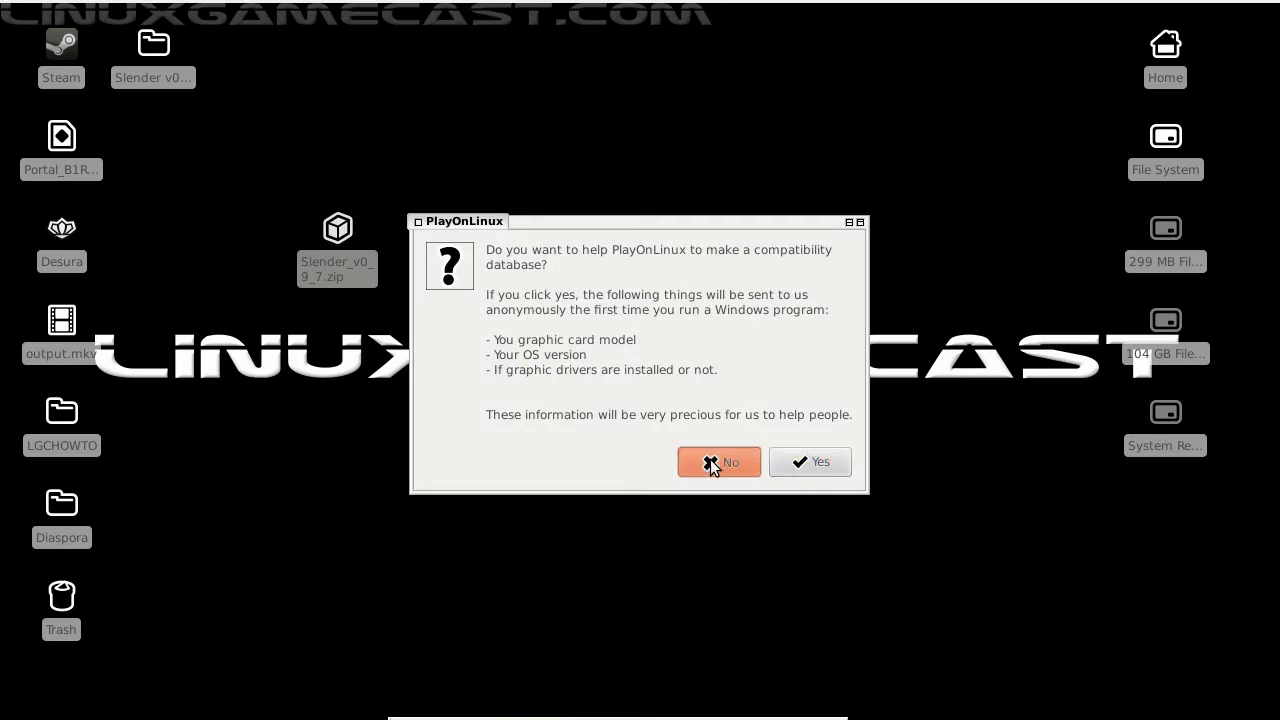
left_click(710, 461)
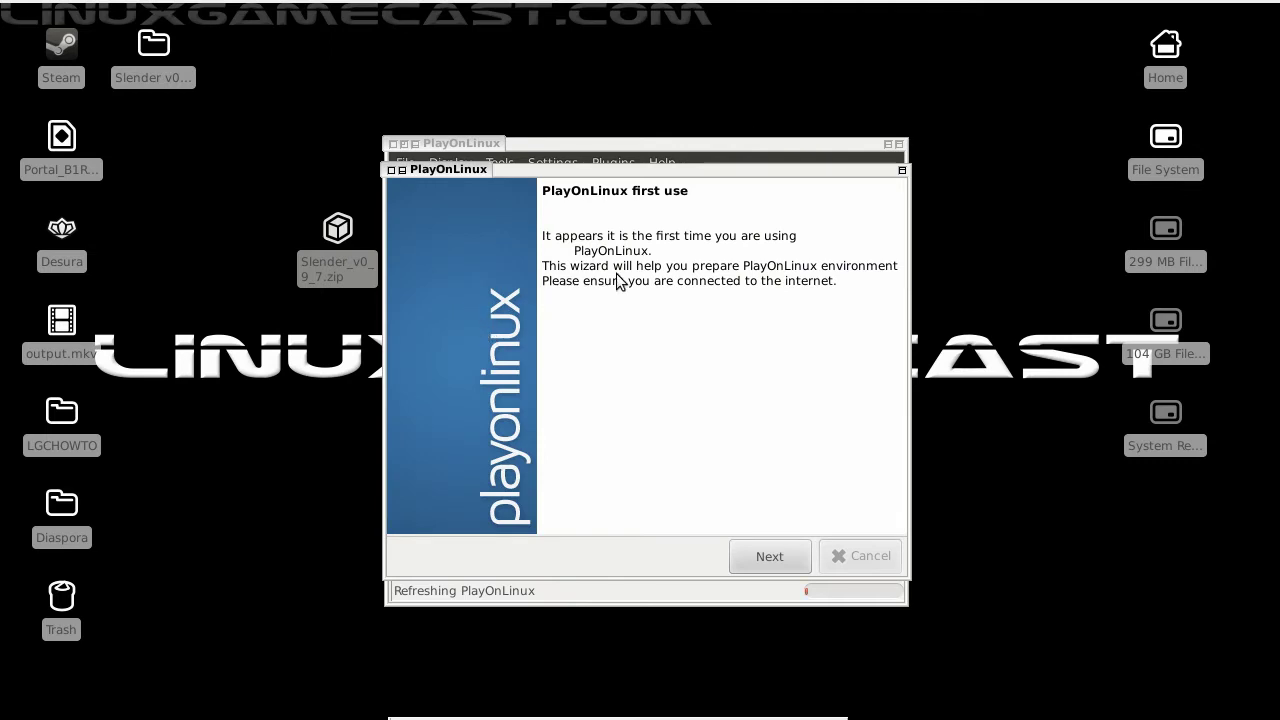
- Complete the PlayOnLinux first-use wizard, accepting the licence and installing the Microsoft fonts
left_click(765, 555)
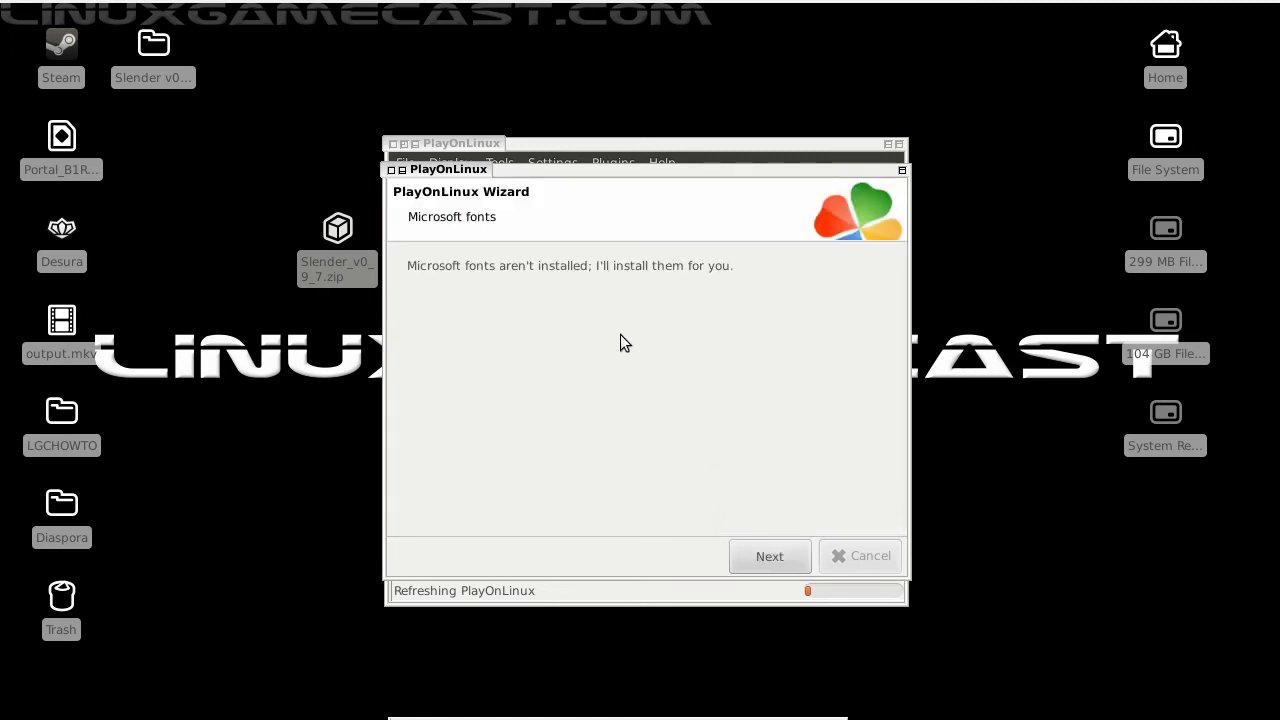
left_click(757, 557)
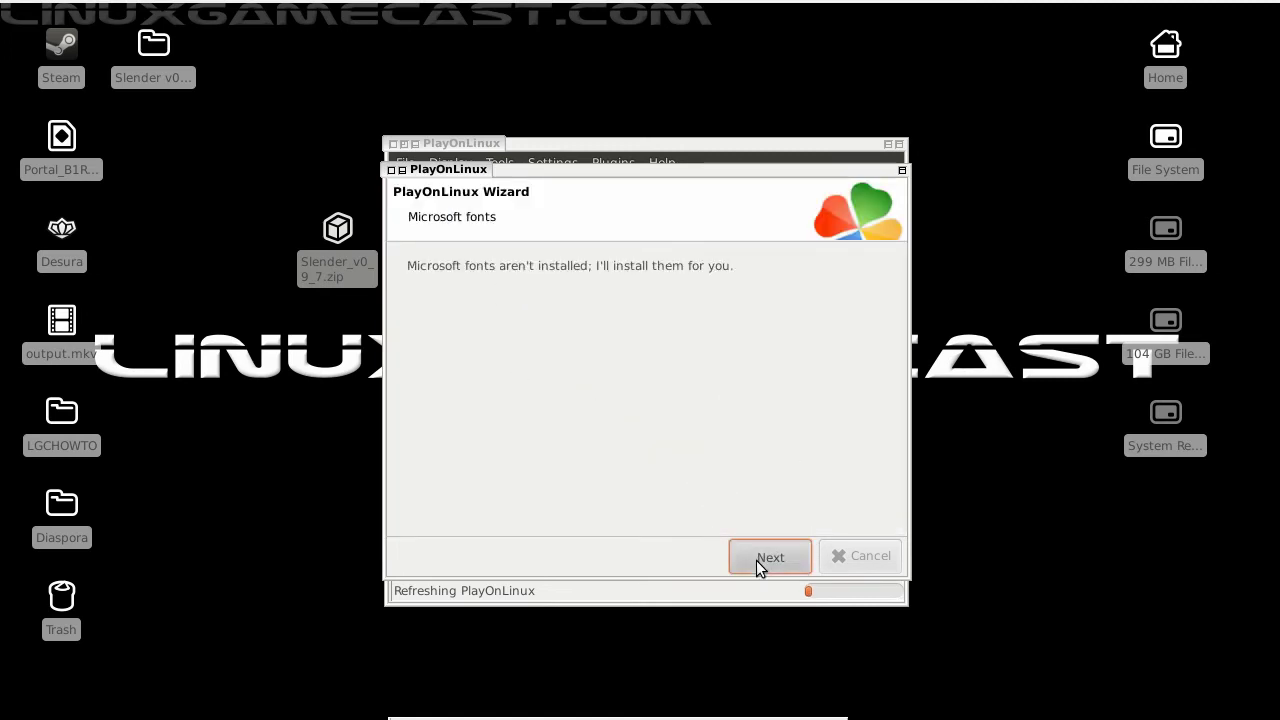
left_click(427, 514)
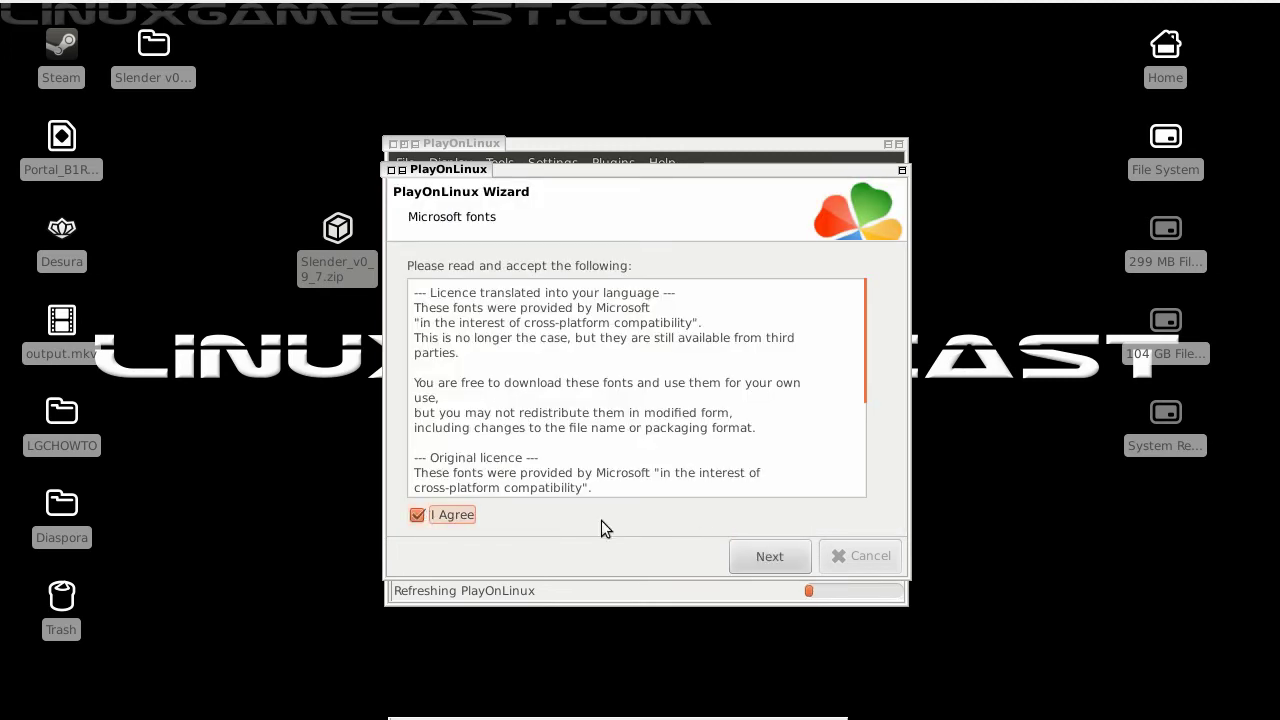
left_click(775, 557)
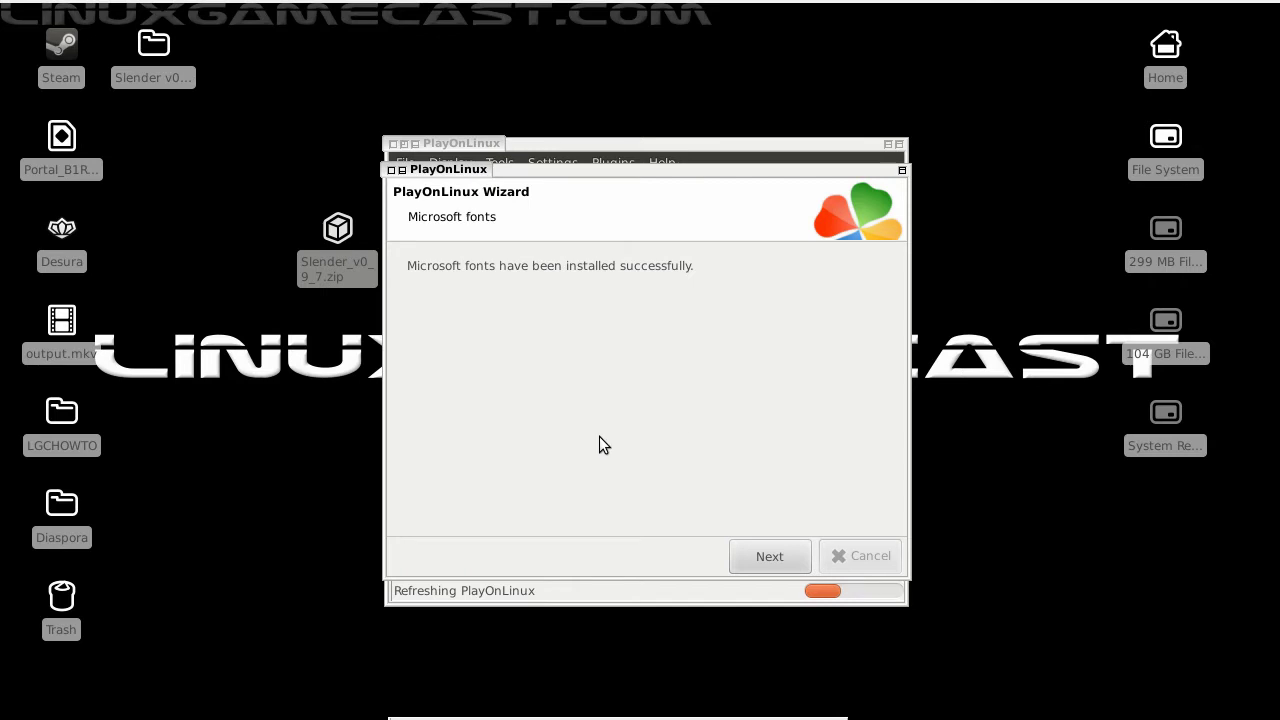
left_click(797, 559)
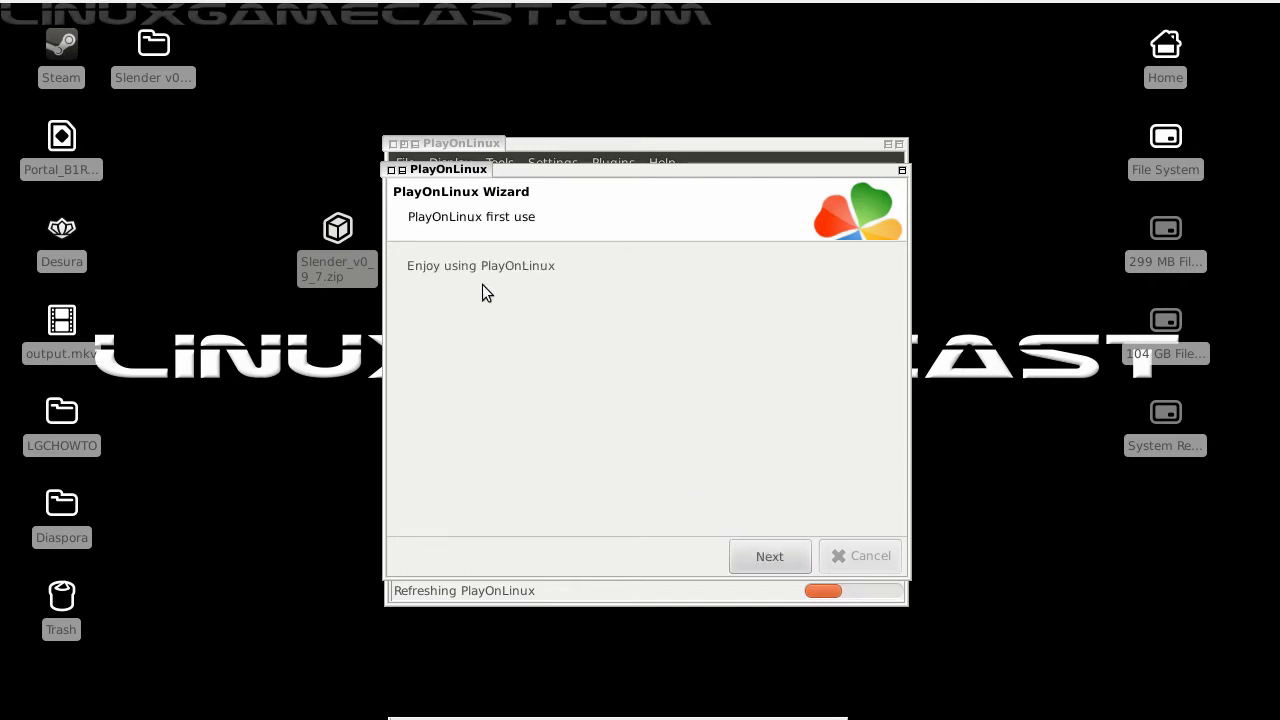
left_click(786, 560)
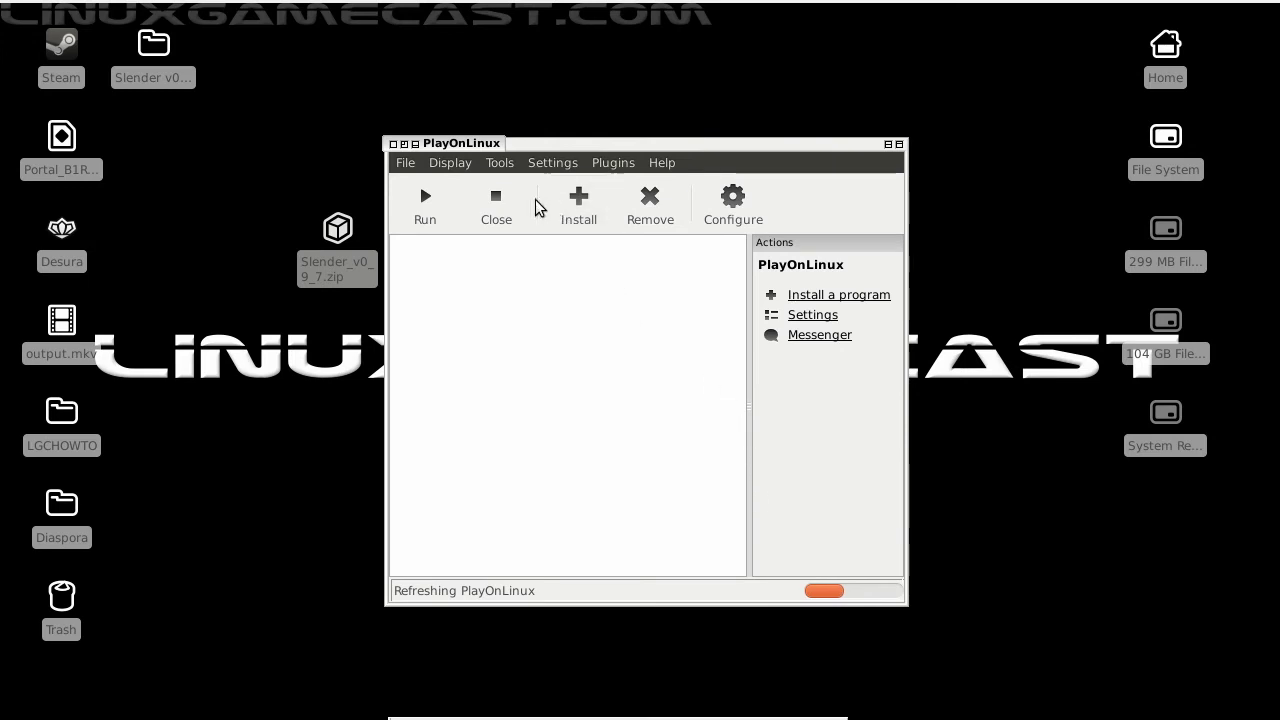
- Install Wine 1.4-rc4-raw3 (x86) with the Wine versions manager and close the manager
left_click(509, 166)
left_click(510, 187)
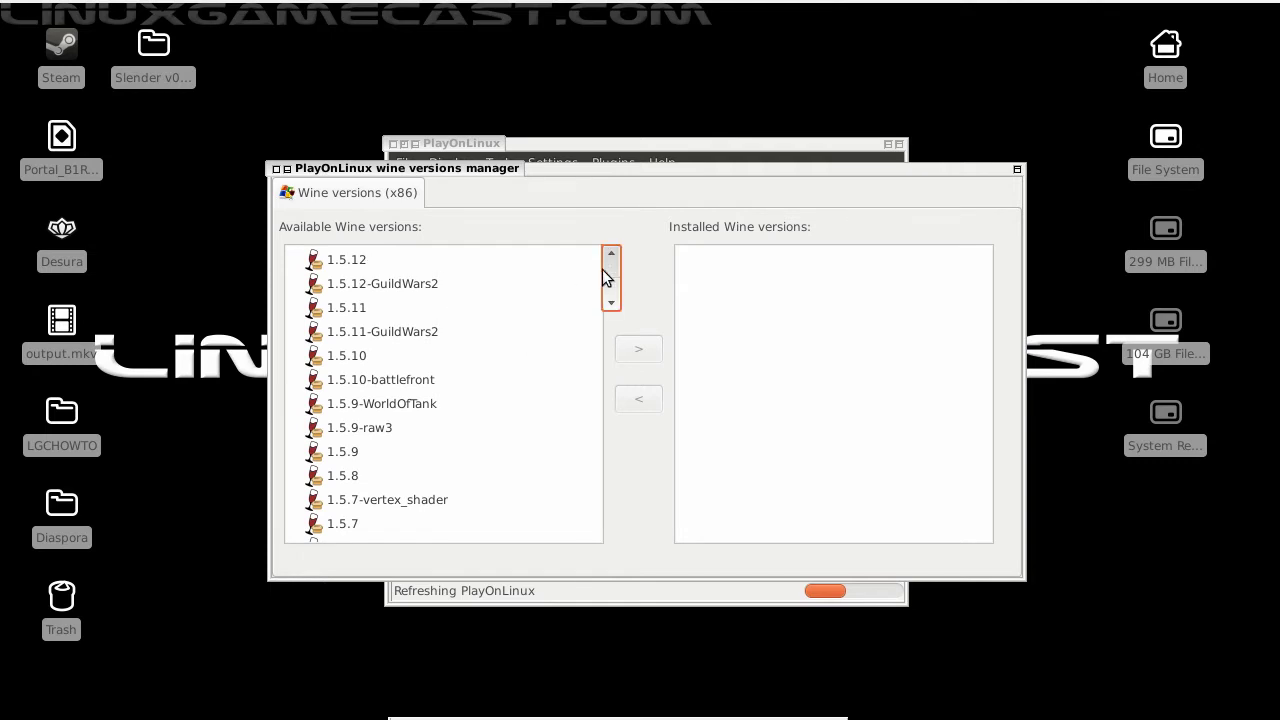
left_click_drag(608, 290, 606, 363)
scroll(556, 362, "up", 10)
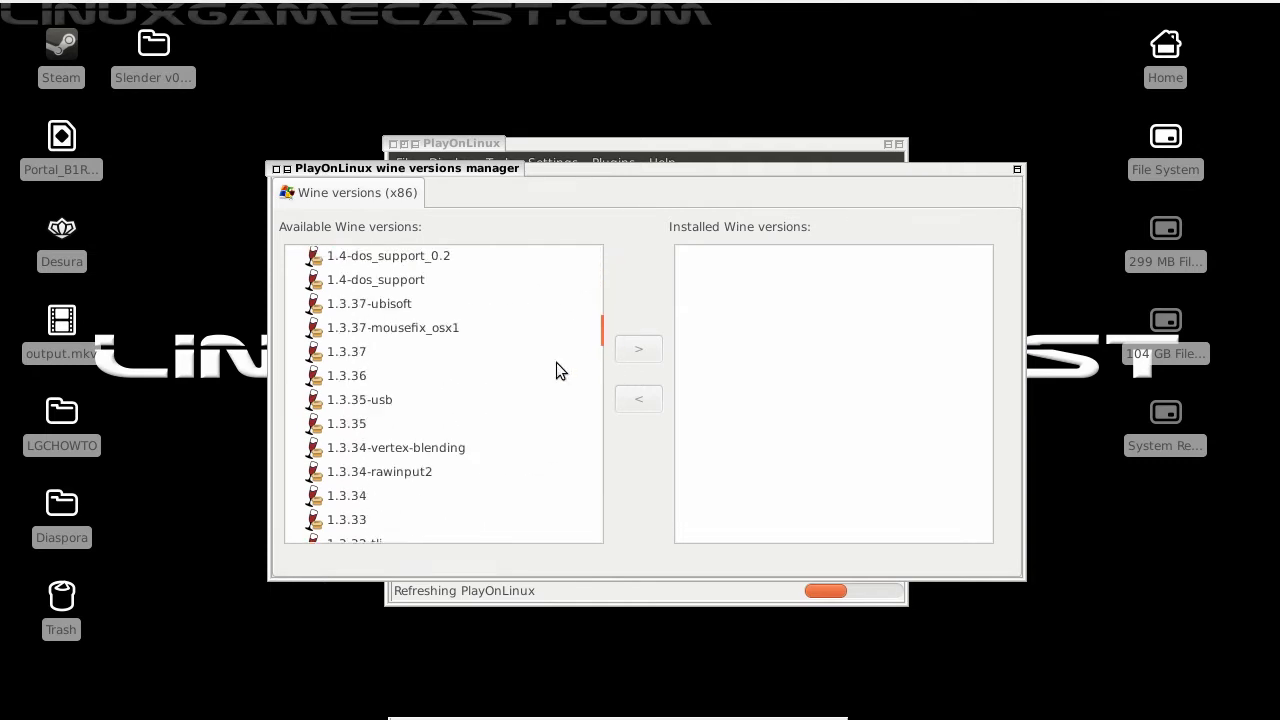
scroll(532, 372, "up", 5)
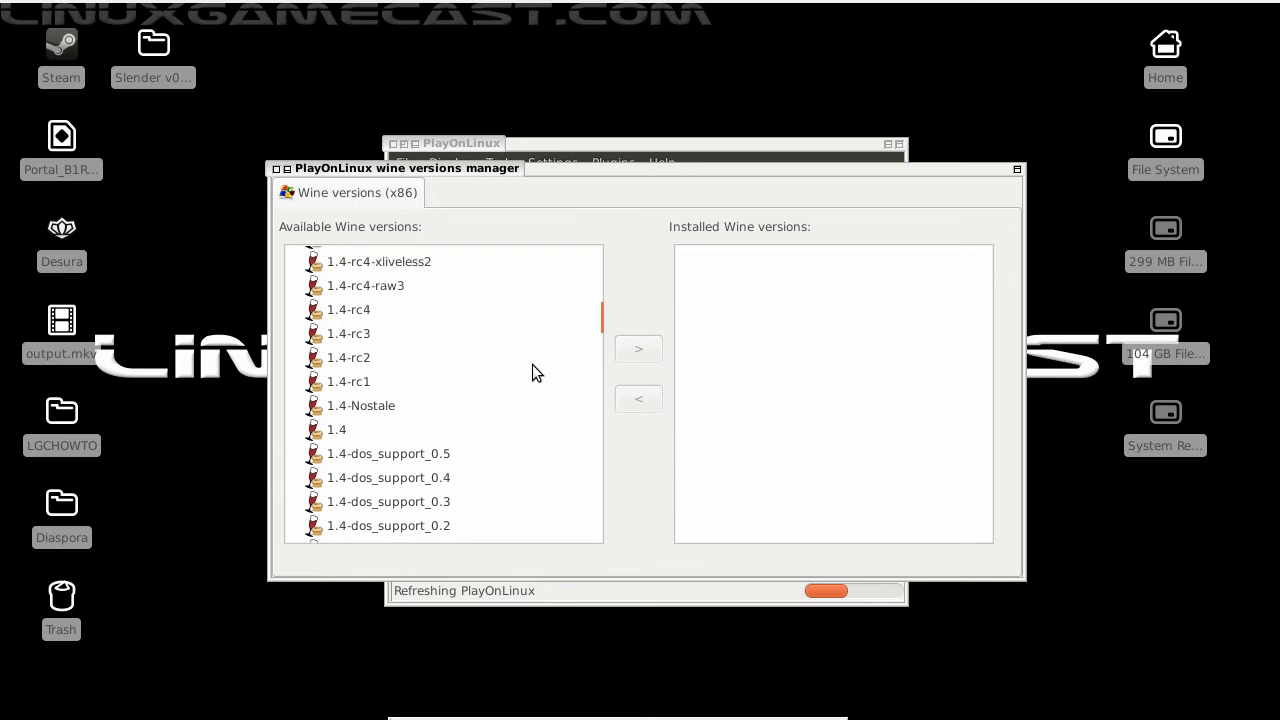
left_click(388, 318)
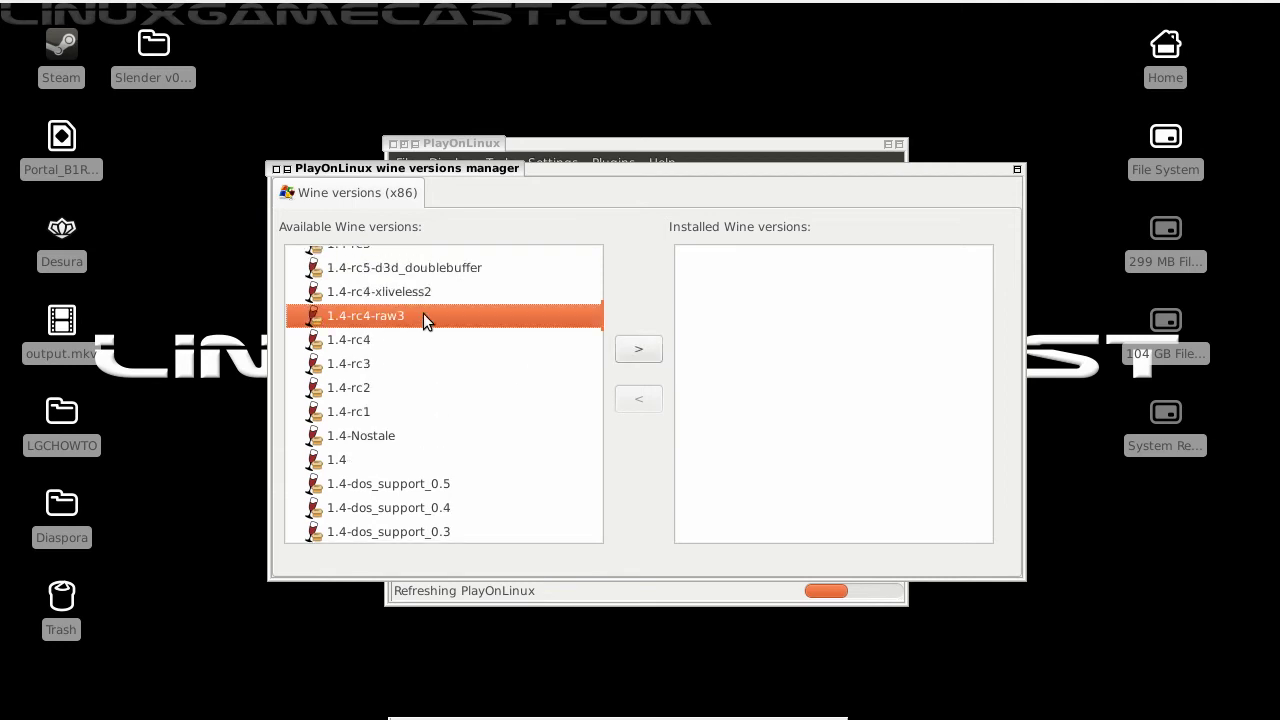
left_click(640, 352)
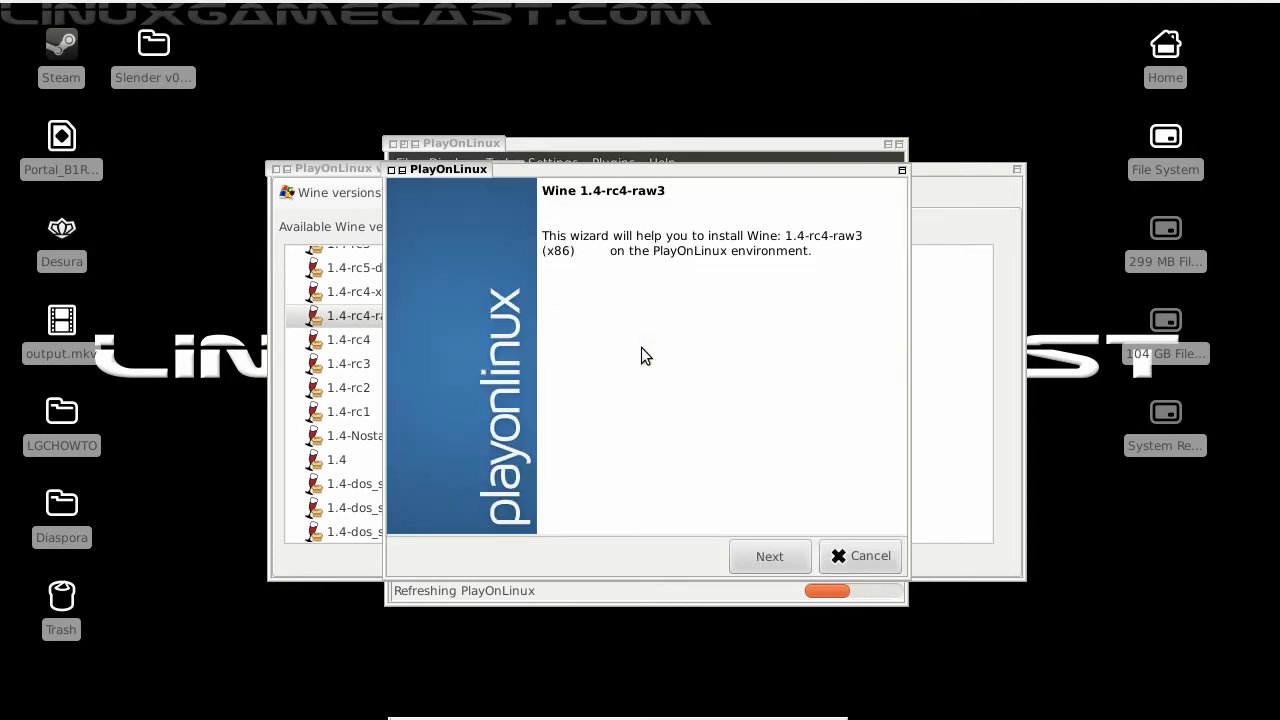
left_click(752, 555)
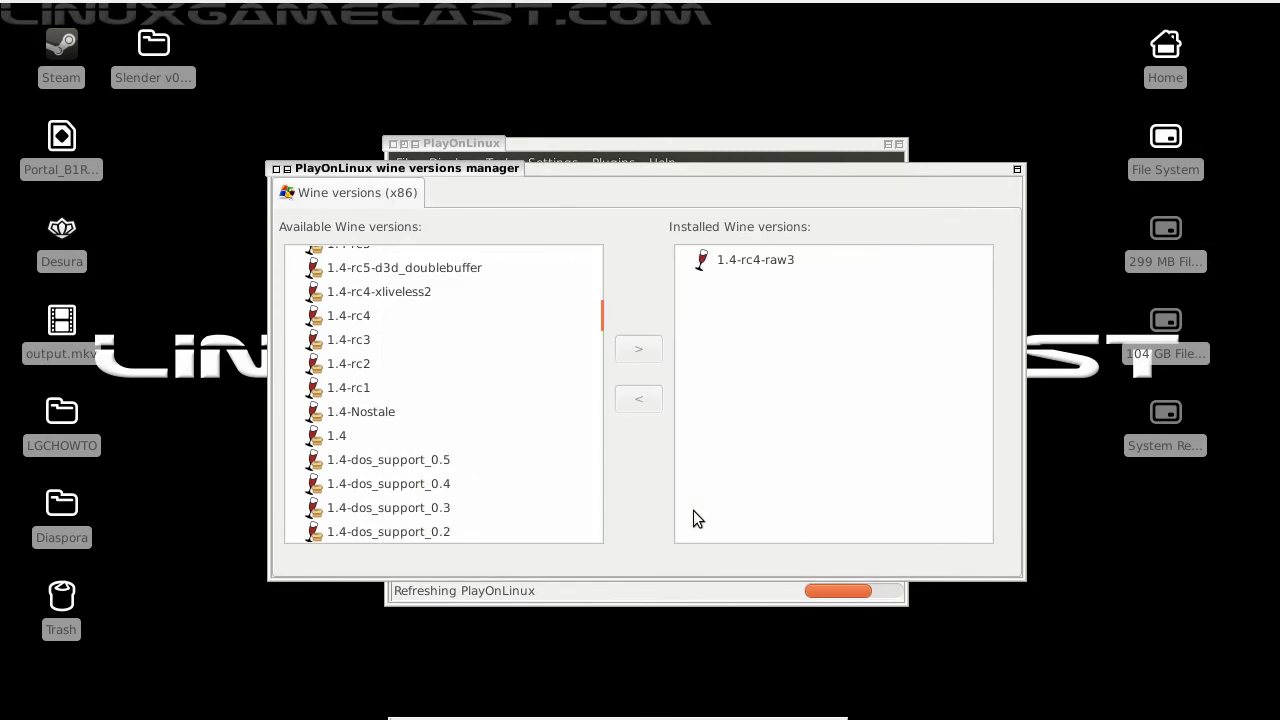
left_click(276, 169)
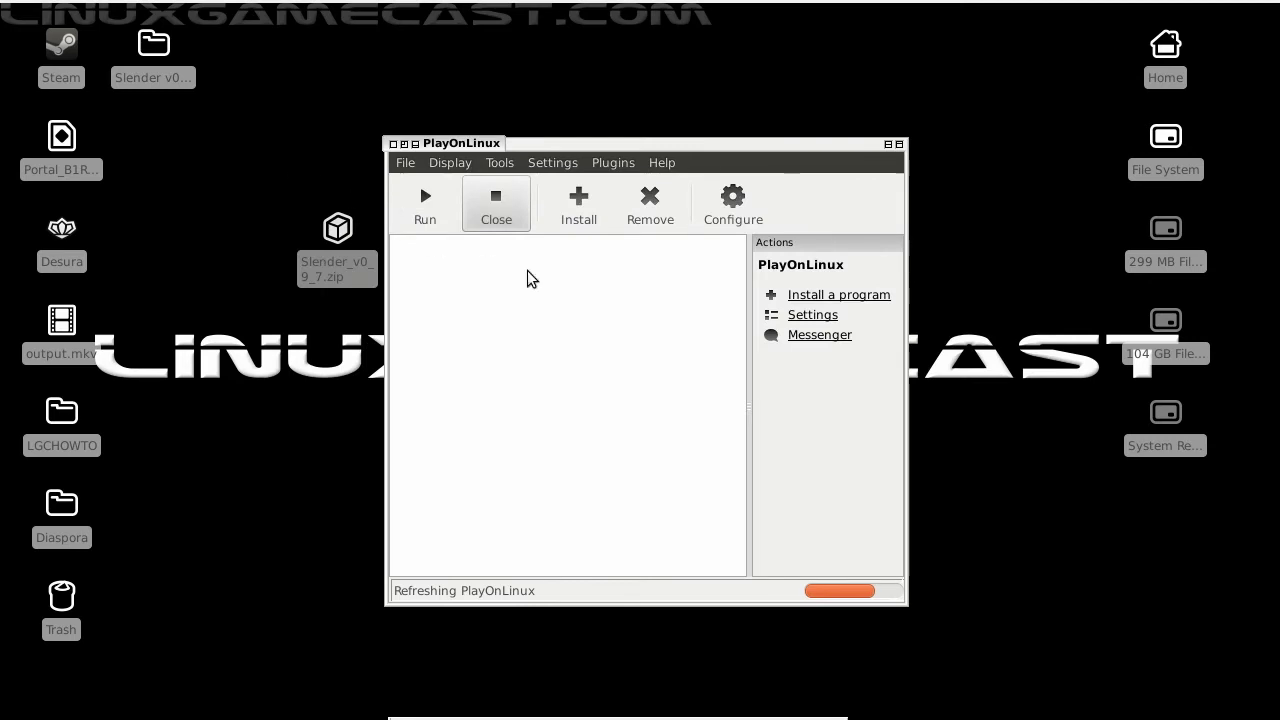
- Start creating a new virtual drive in the PlayOnLinux configuration, choosing Wine version 1.4-rc4-raw3 for it
left_click(753, 222)
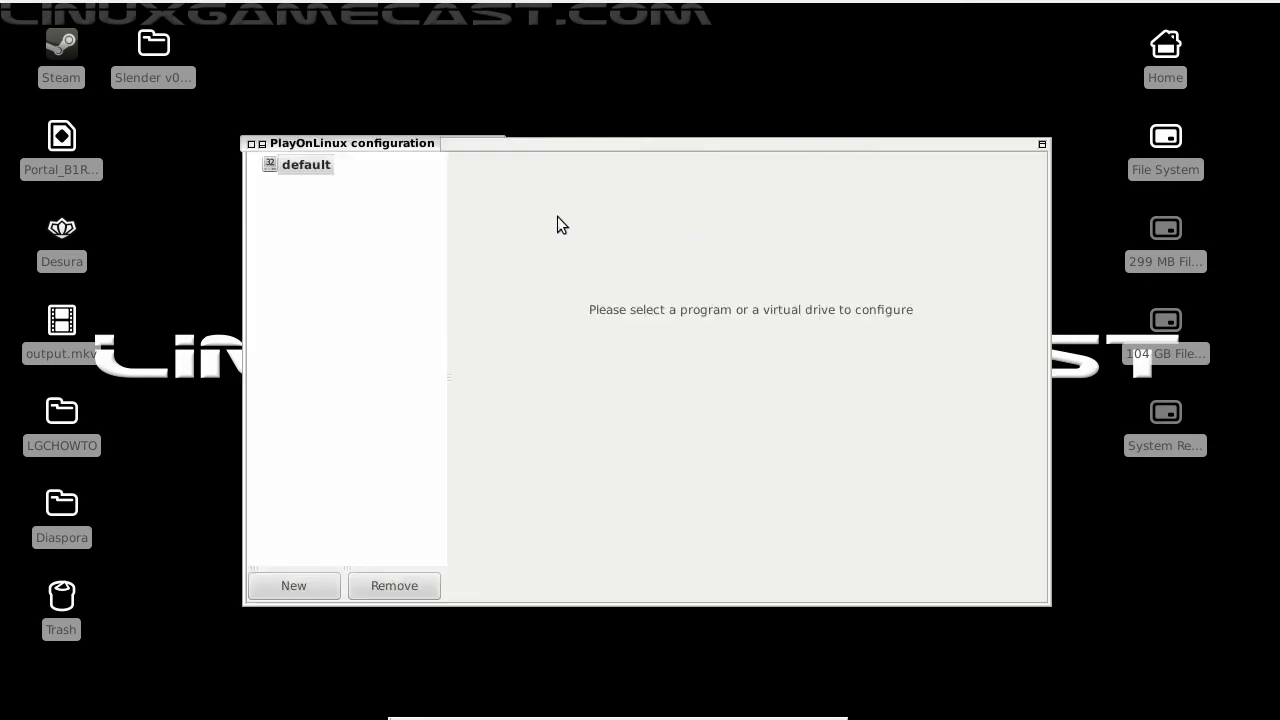
left_click(285, 584)
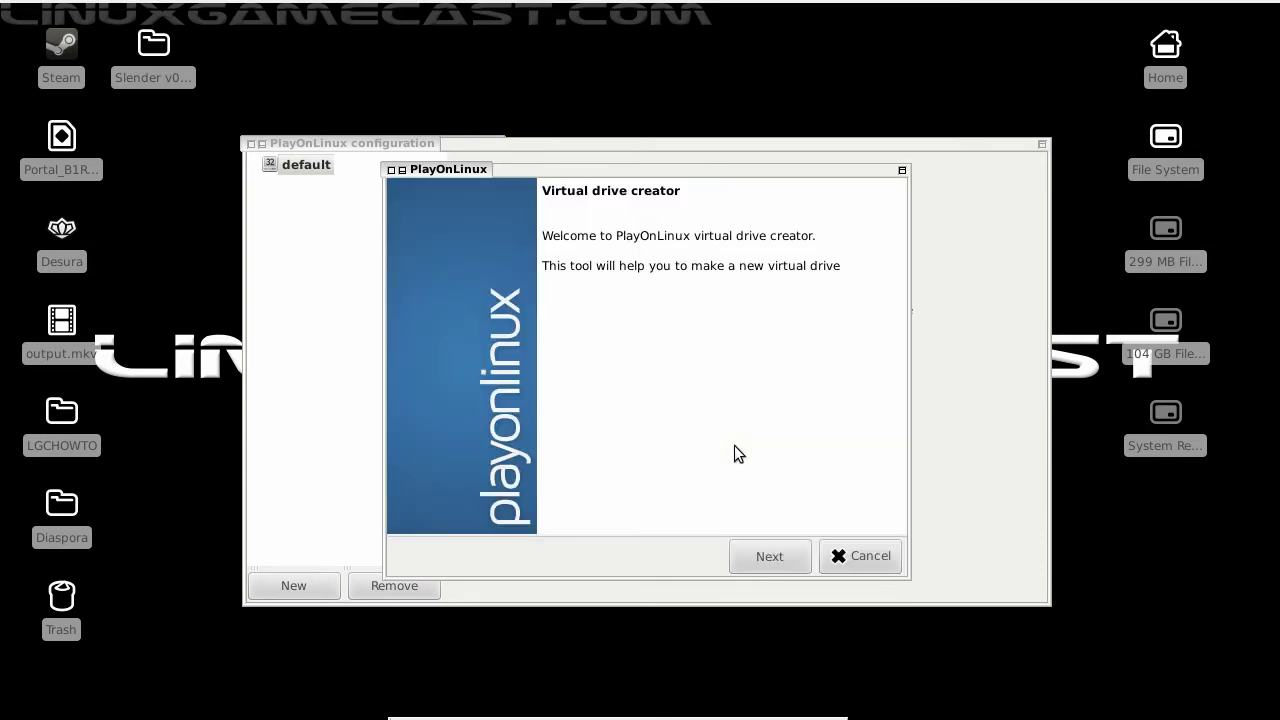
left_click(772, 557)
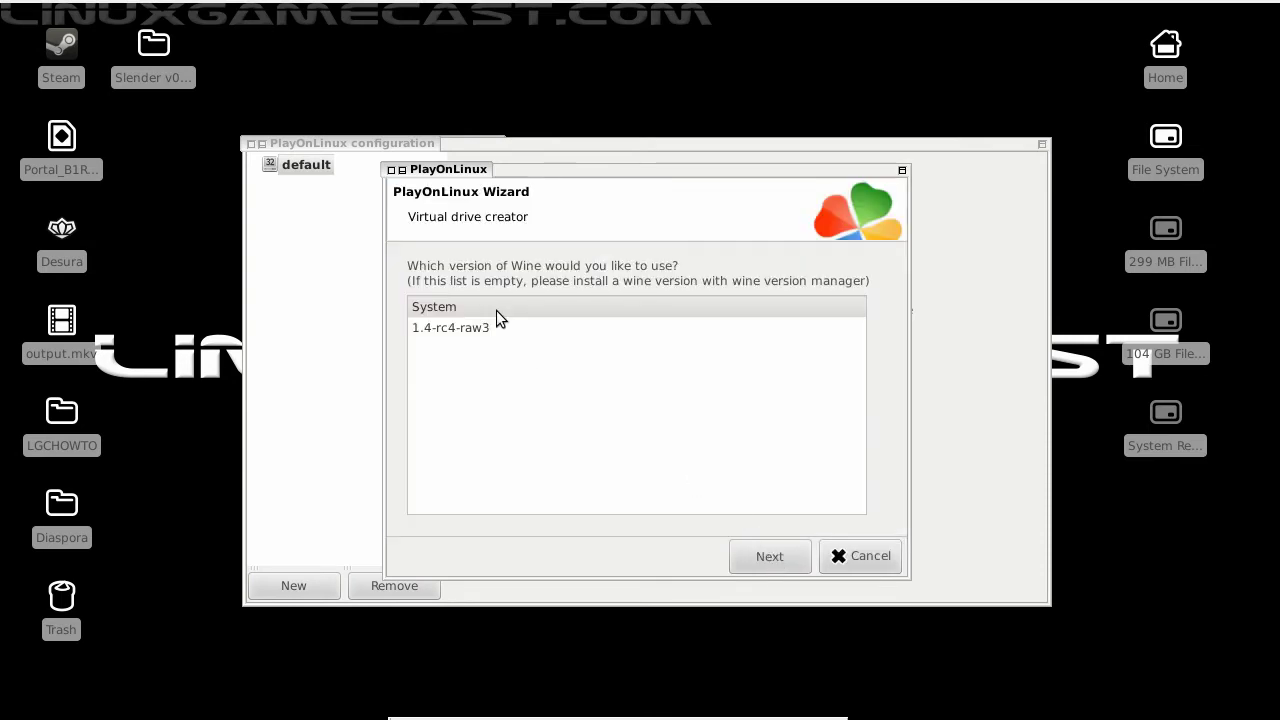
left_click(461, 330)
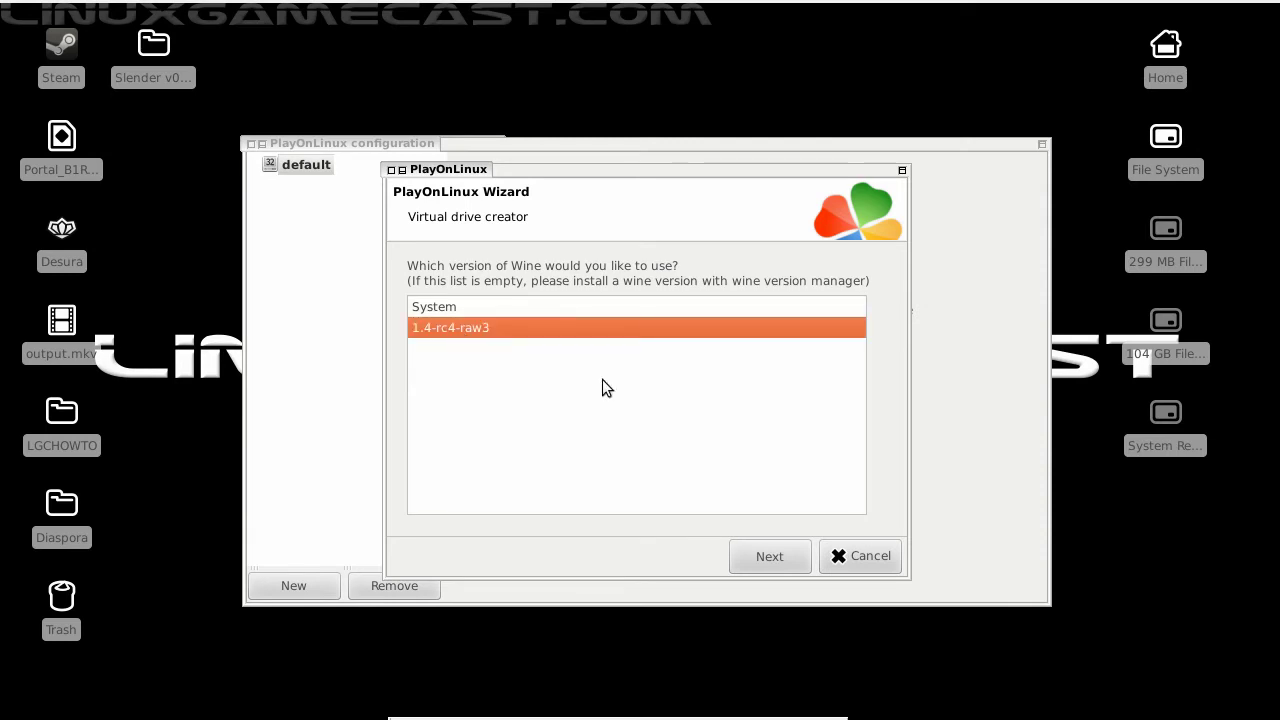
left_click(782, 558)
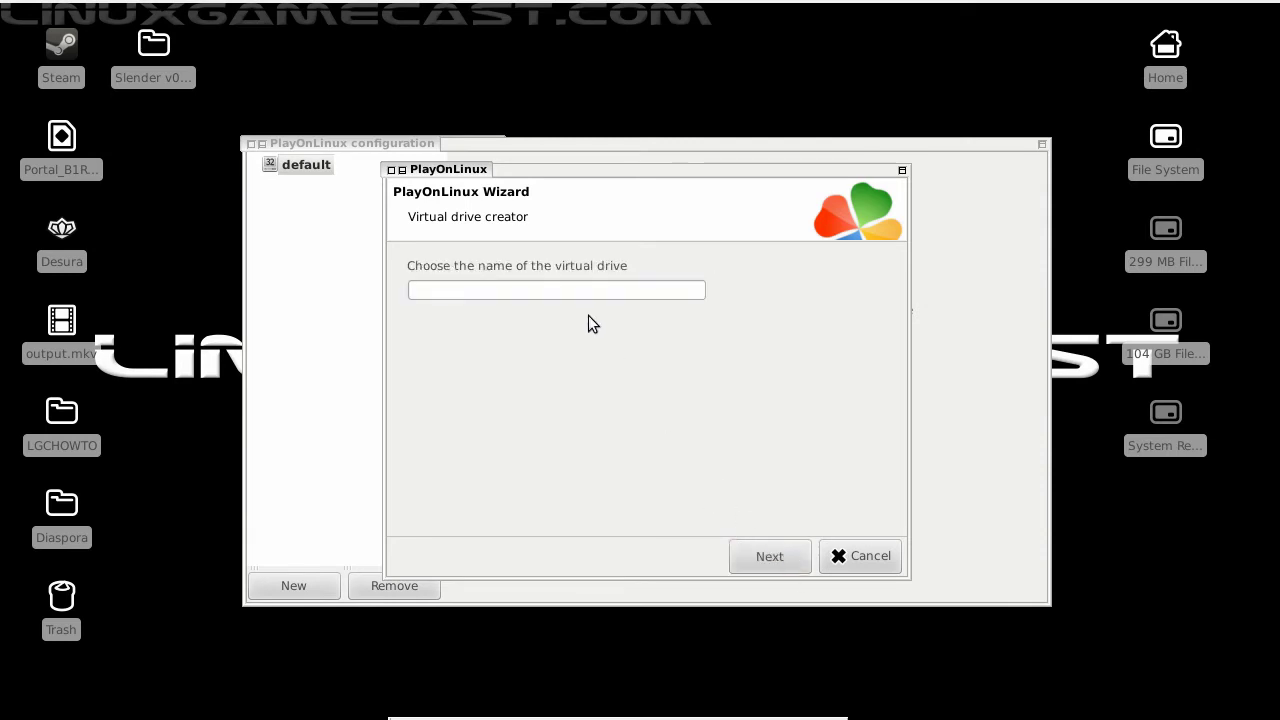
- Name the virtual drive Slender, finish creating it and select it in the configuration
left_click(608, 291)
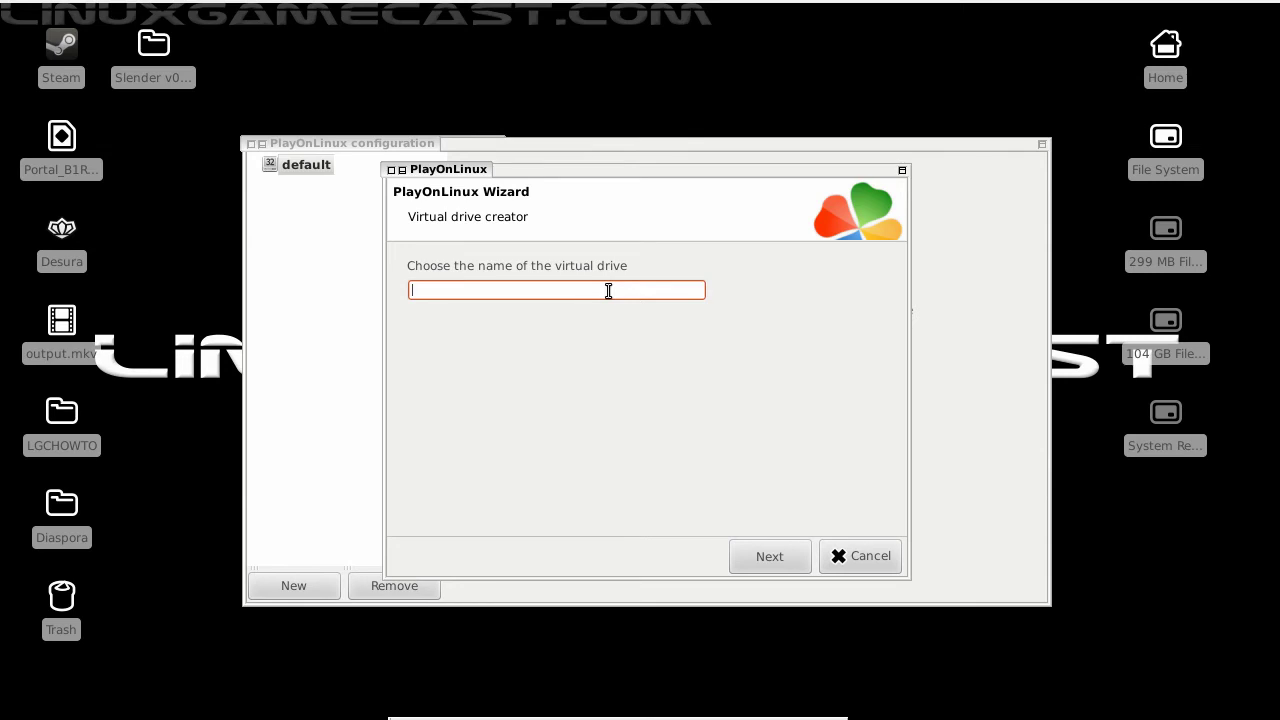
type("Sleand")
key("BackSpace")
key("BackSpace")
key("BackSpace")
key("BackSpace")
key("BackSpace")
key("BackSpace")
key("BackSpace")
type("Slende")
left_click(775, 556)
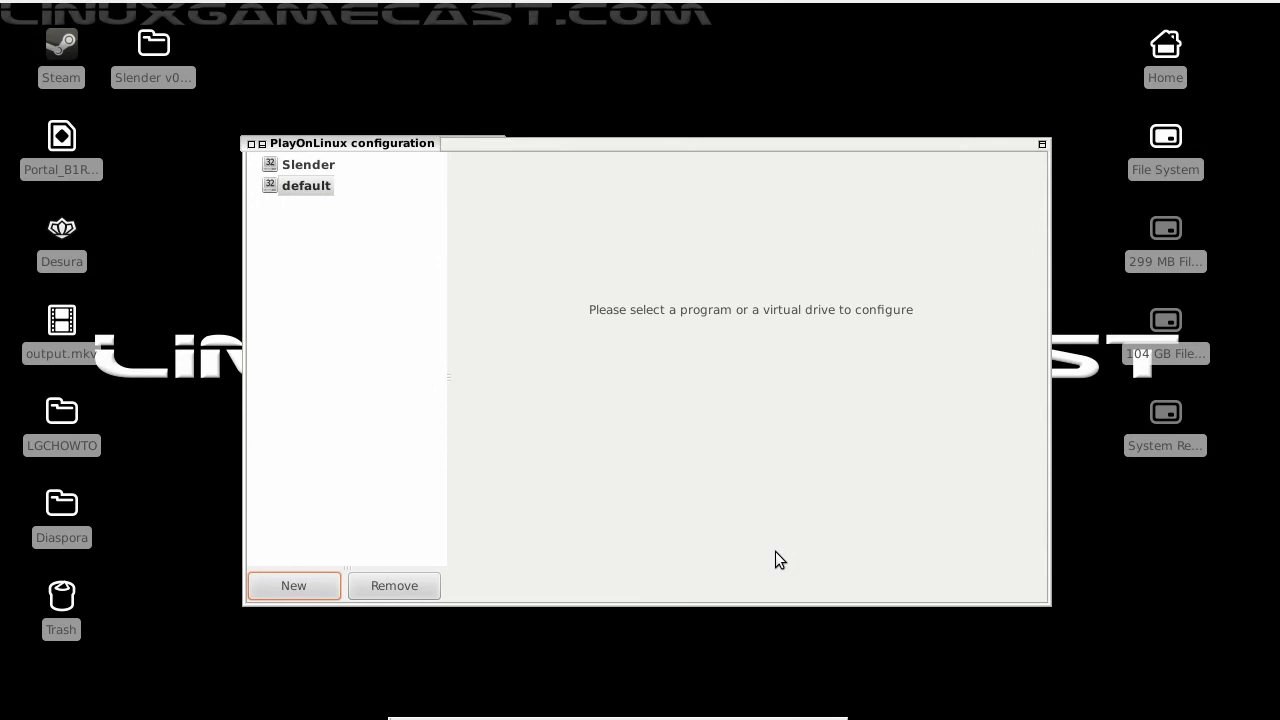
left_click(322, 168)
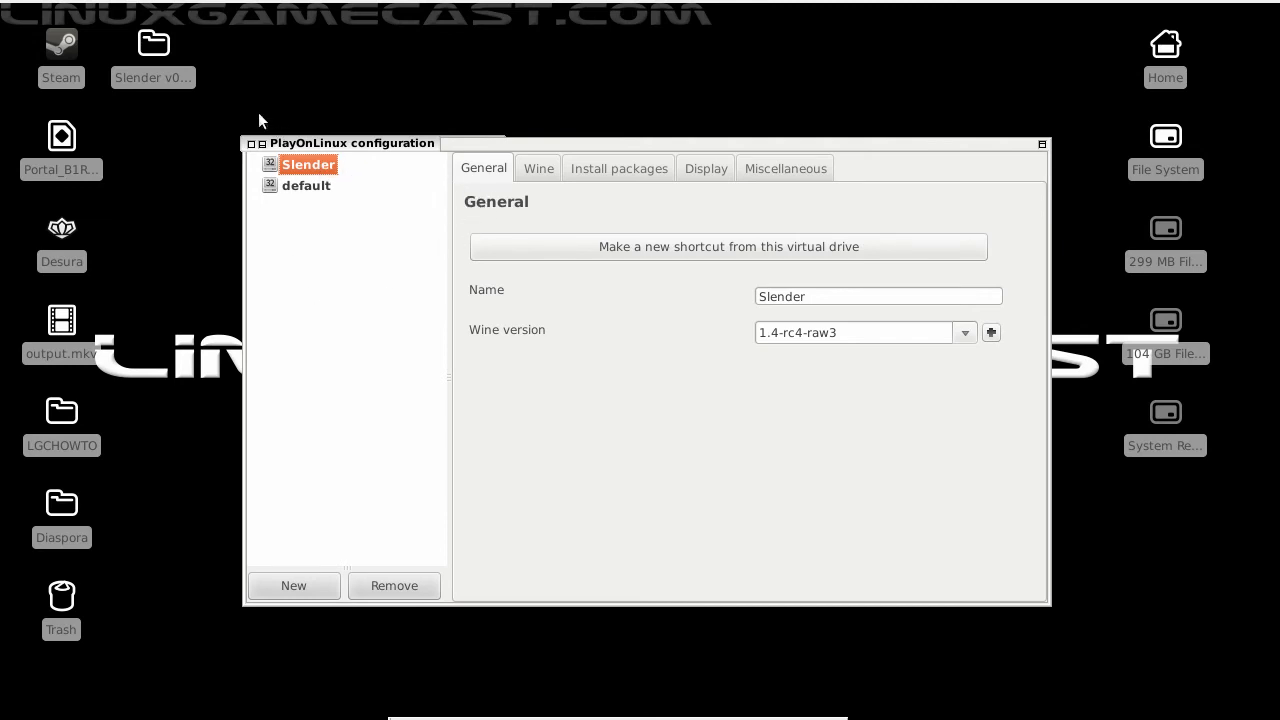
- Copy the extracted Slender v0.9.7 folder from the desktop
left_click(157, 45)
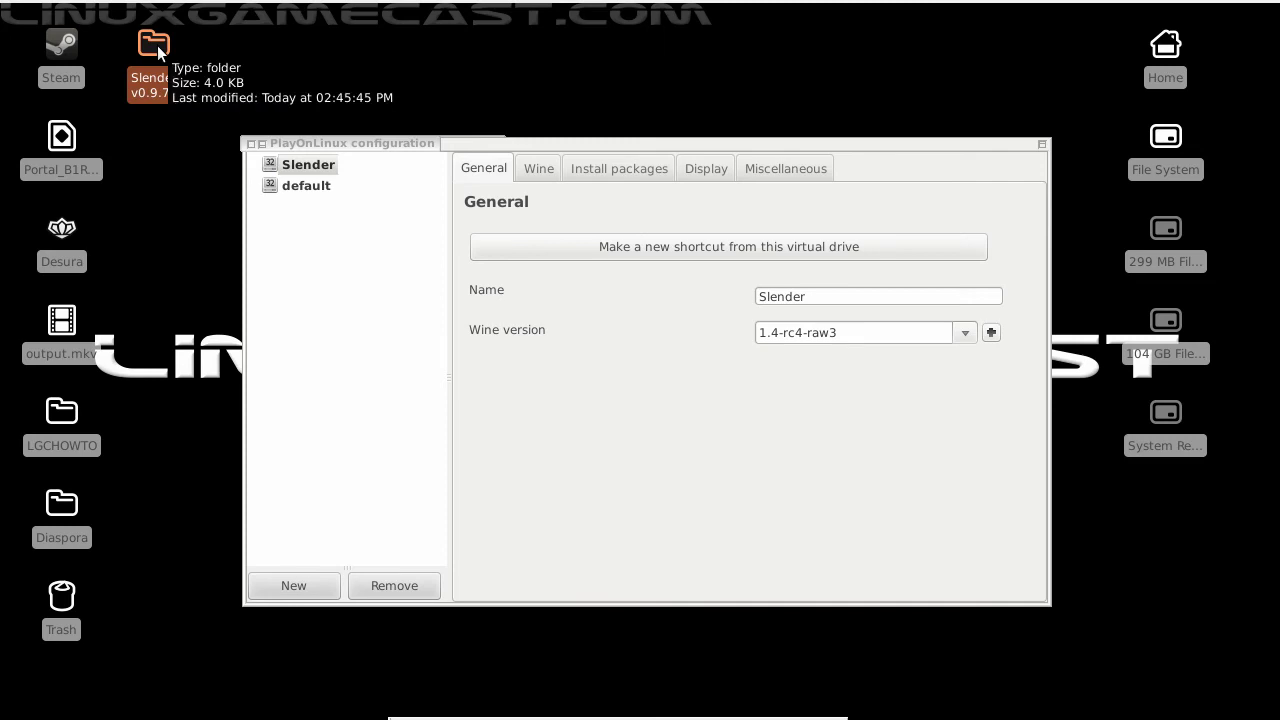
right_click(157, 45)
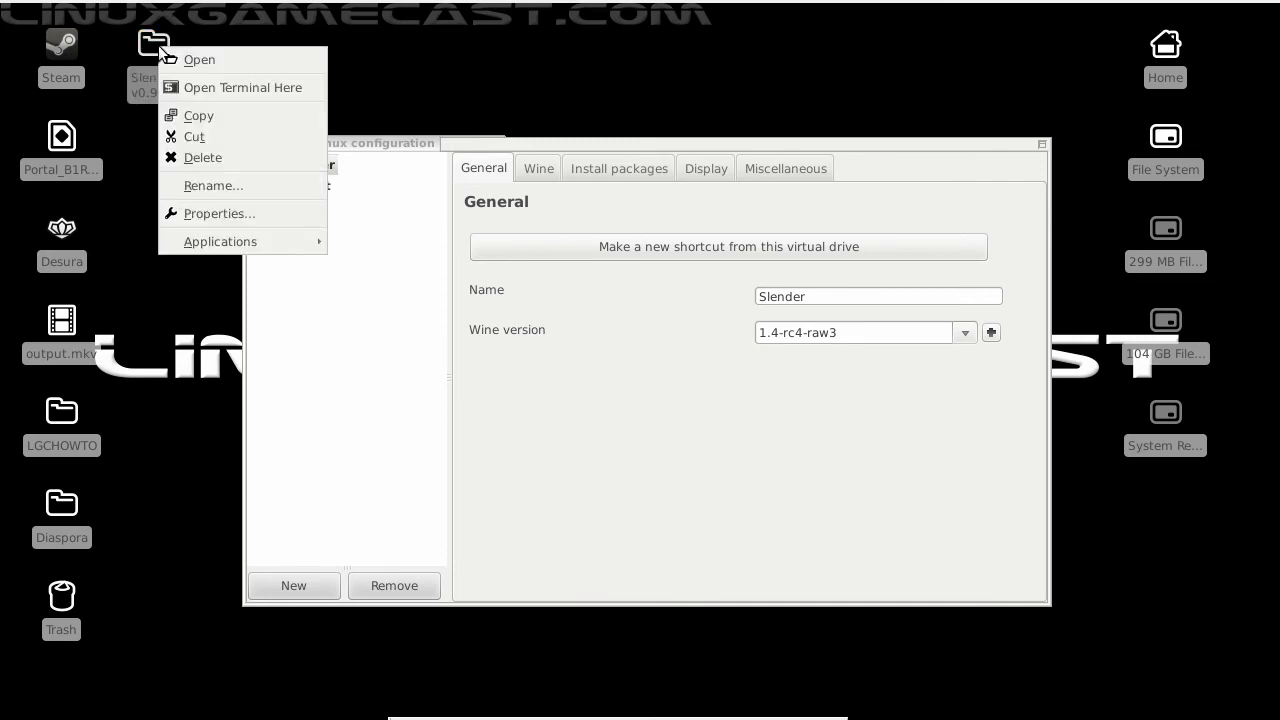
left_click(226, 121)
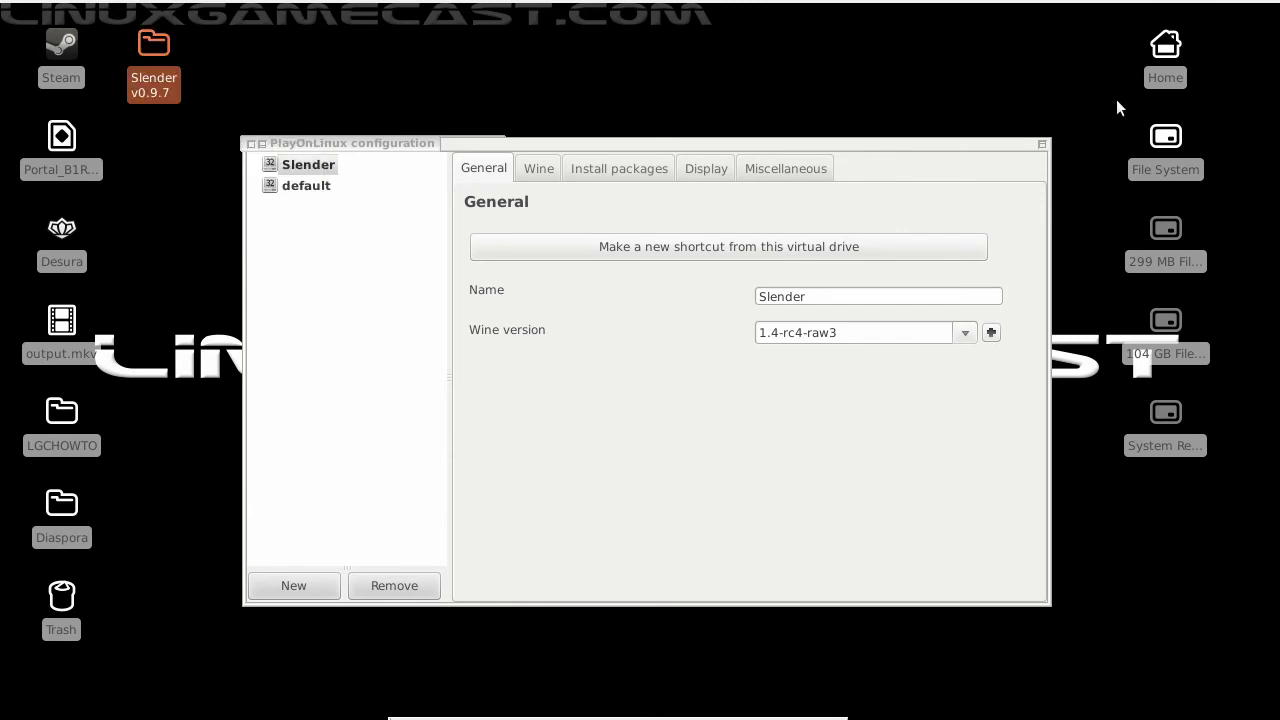
- Open the home folder, check the option for showing hidden files and go into the .PlayOnLinux folder
double_click(1160, 50)
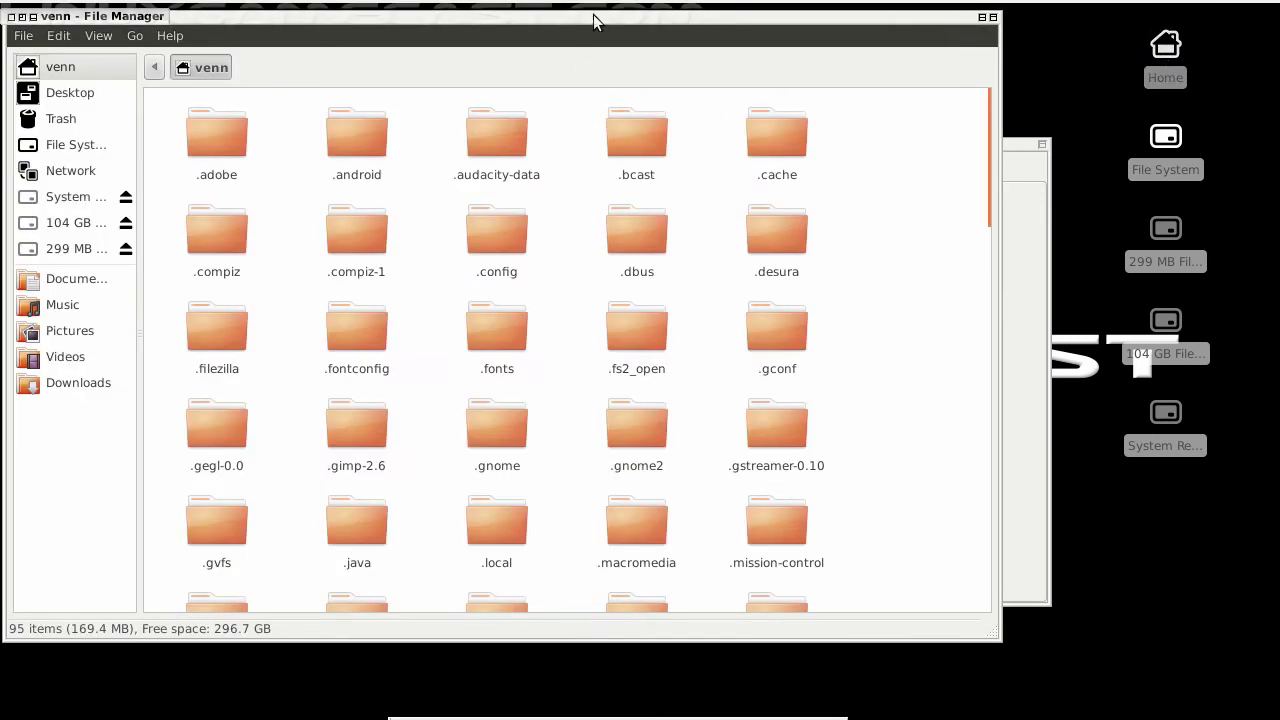
left_click_drag(593, 14, 734, 56)
scroll(579, 394, "down", 4)
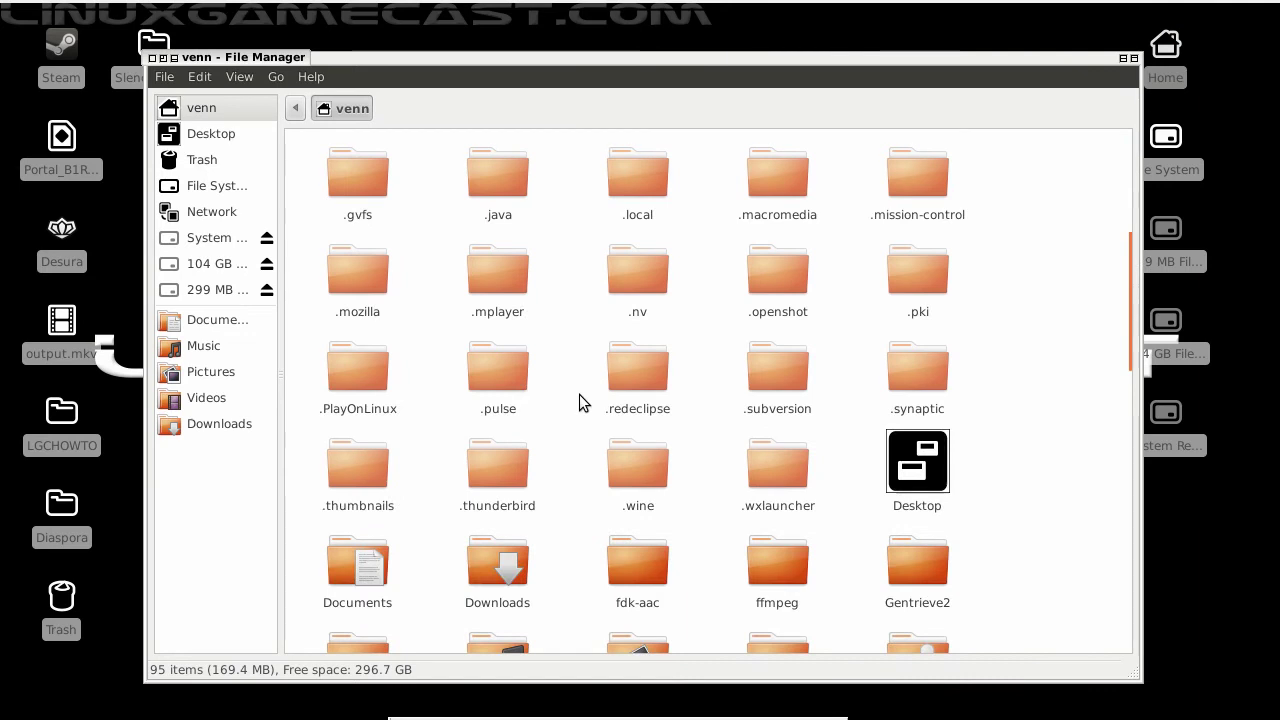
left_click(365, 383)
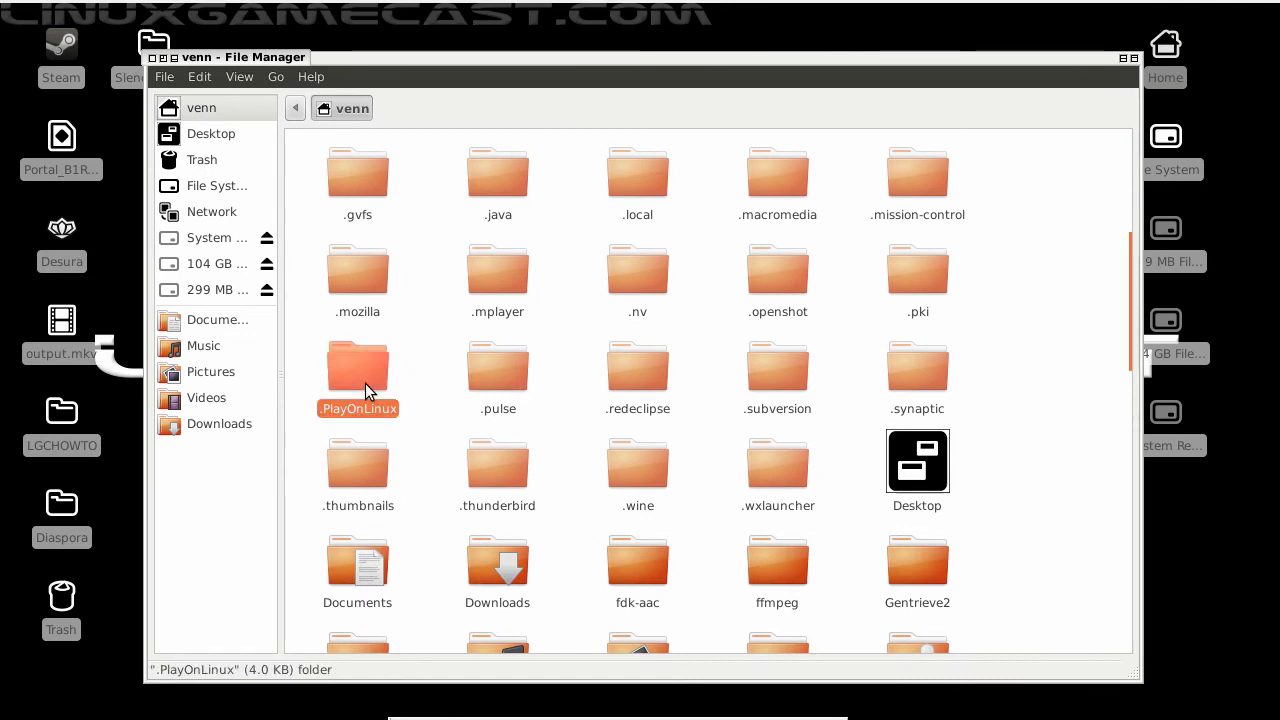
left_click(200, 77)
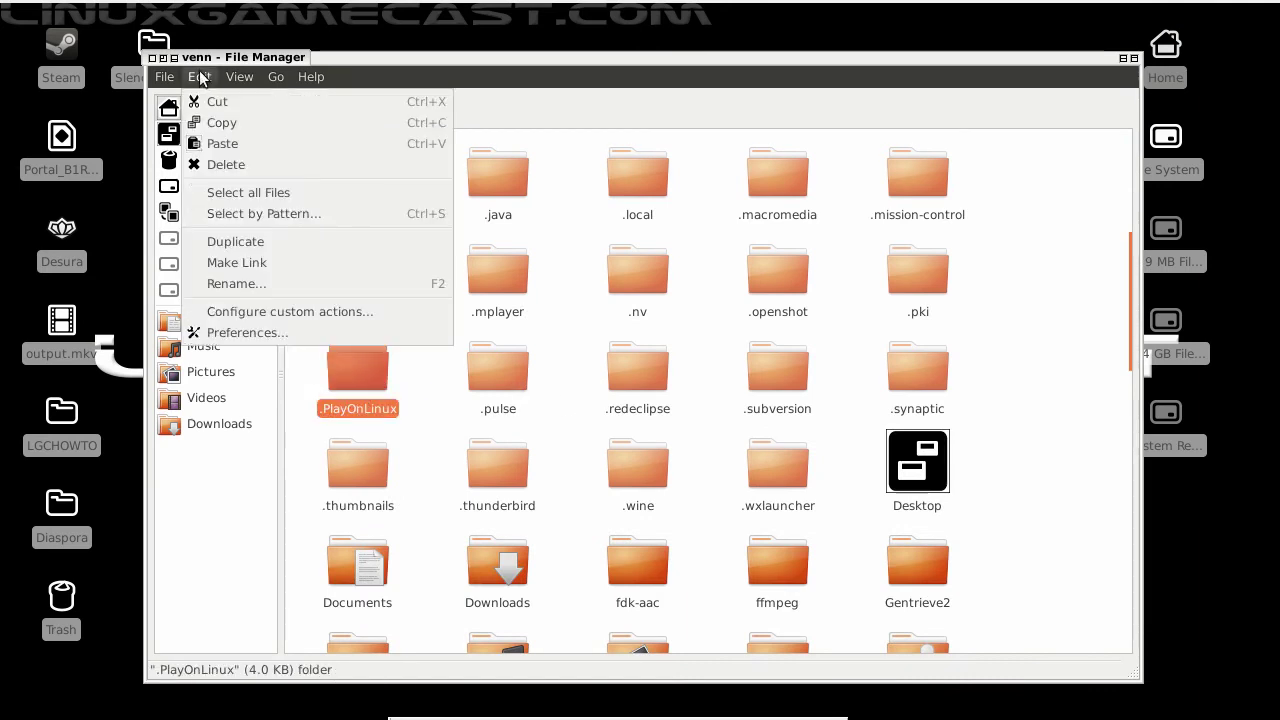
mouse_move(236, 80)
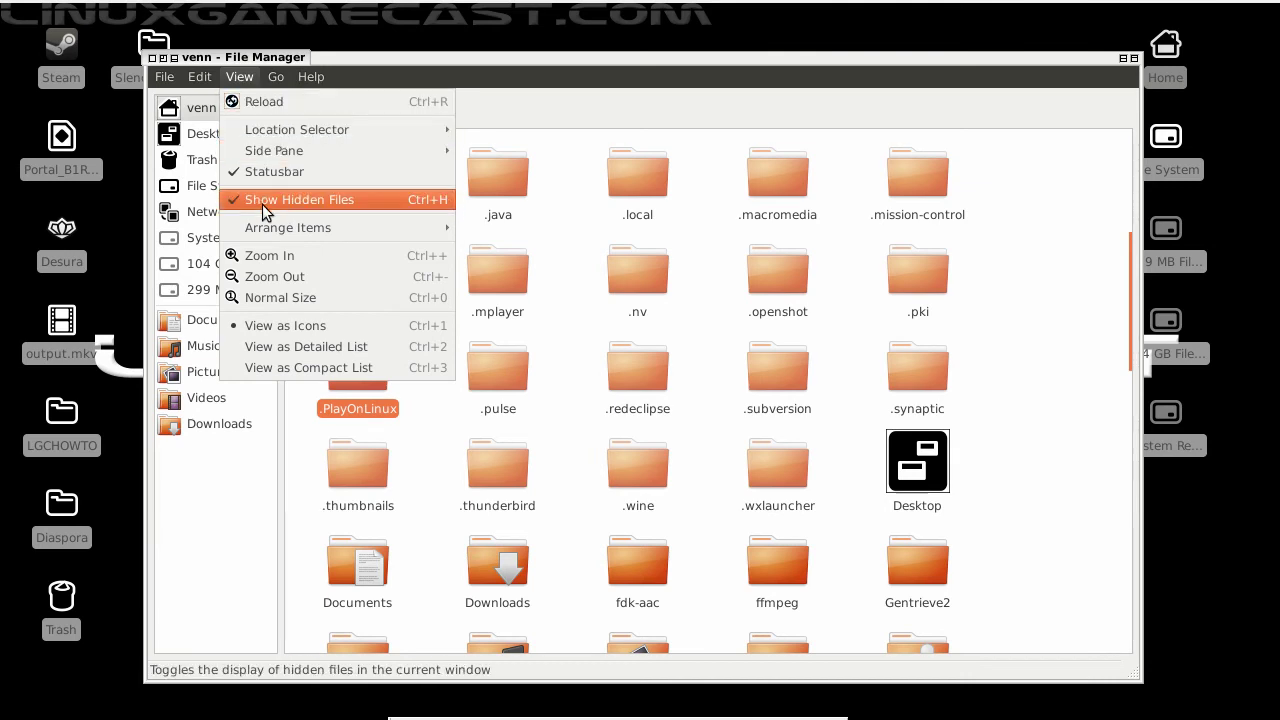
left_click(428, 420)
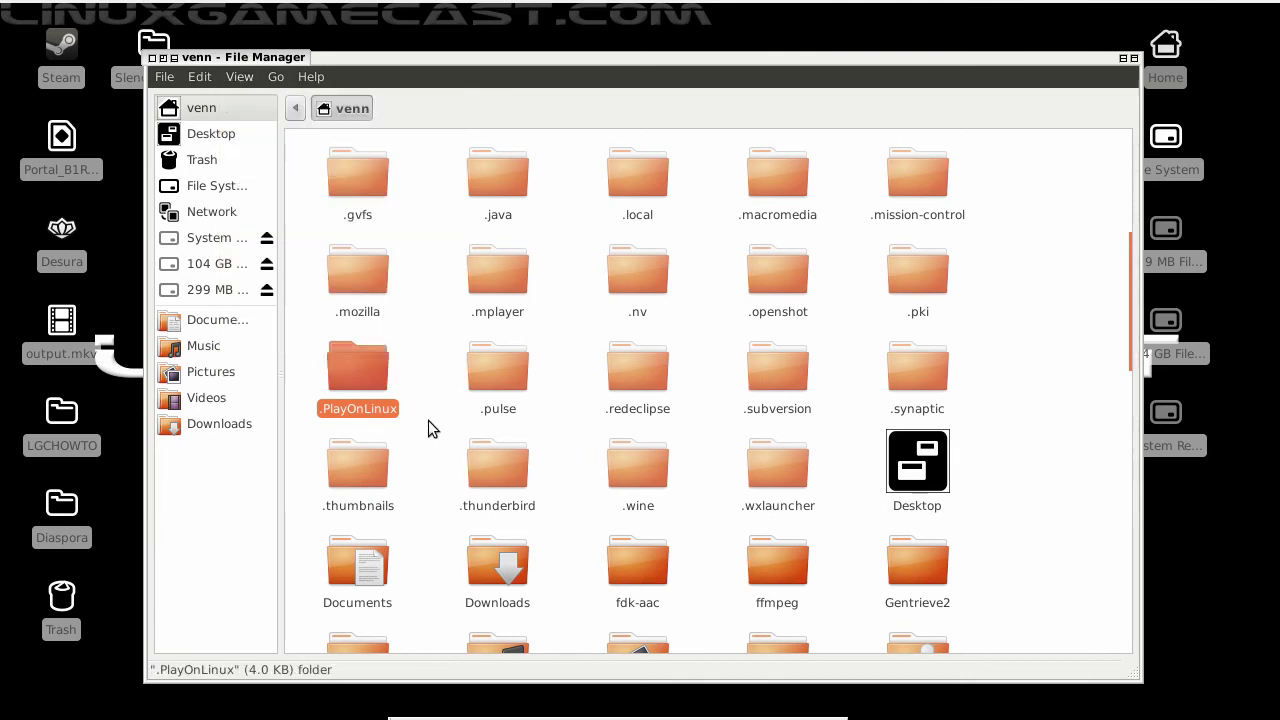
double_click(356, 359)
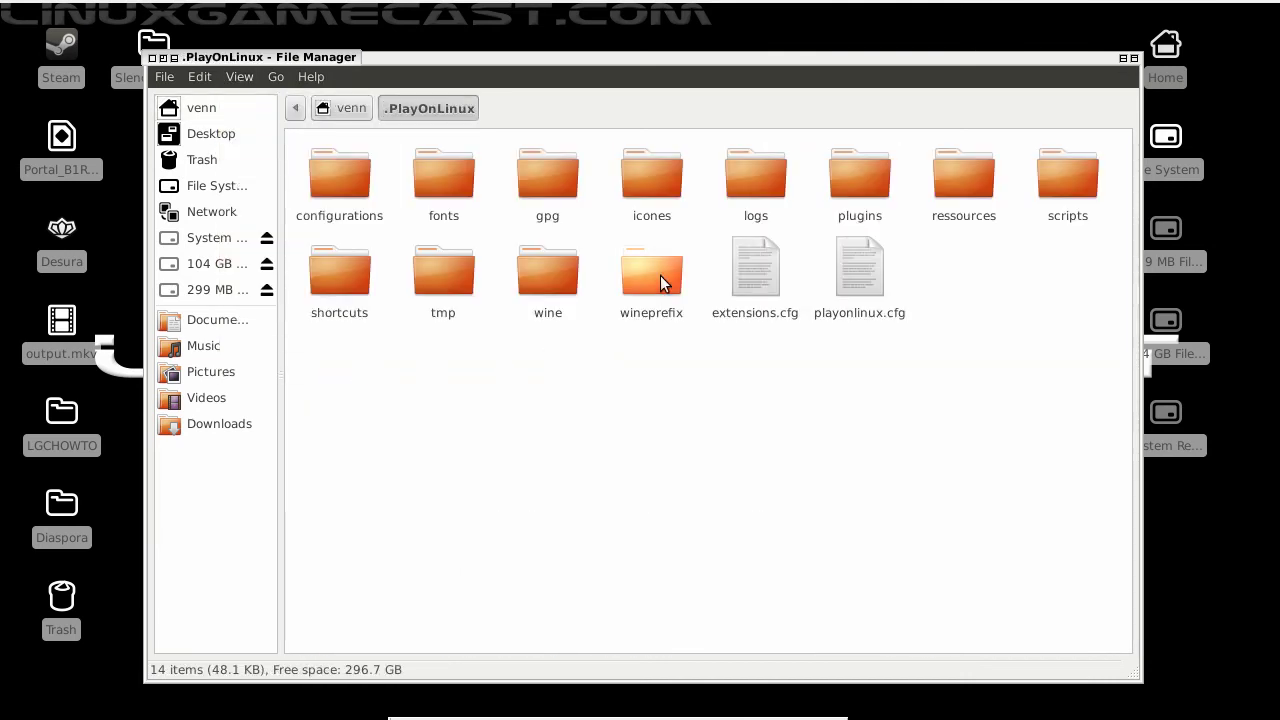
- Paste the copied game folder into wineprefix/Slender/drive_c/Program Files and close the file manager
double_click(660, 275)
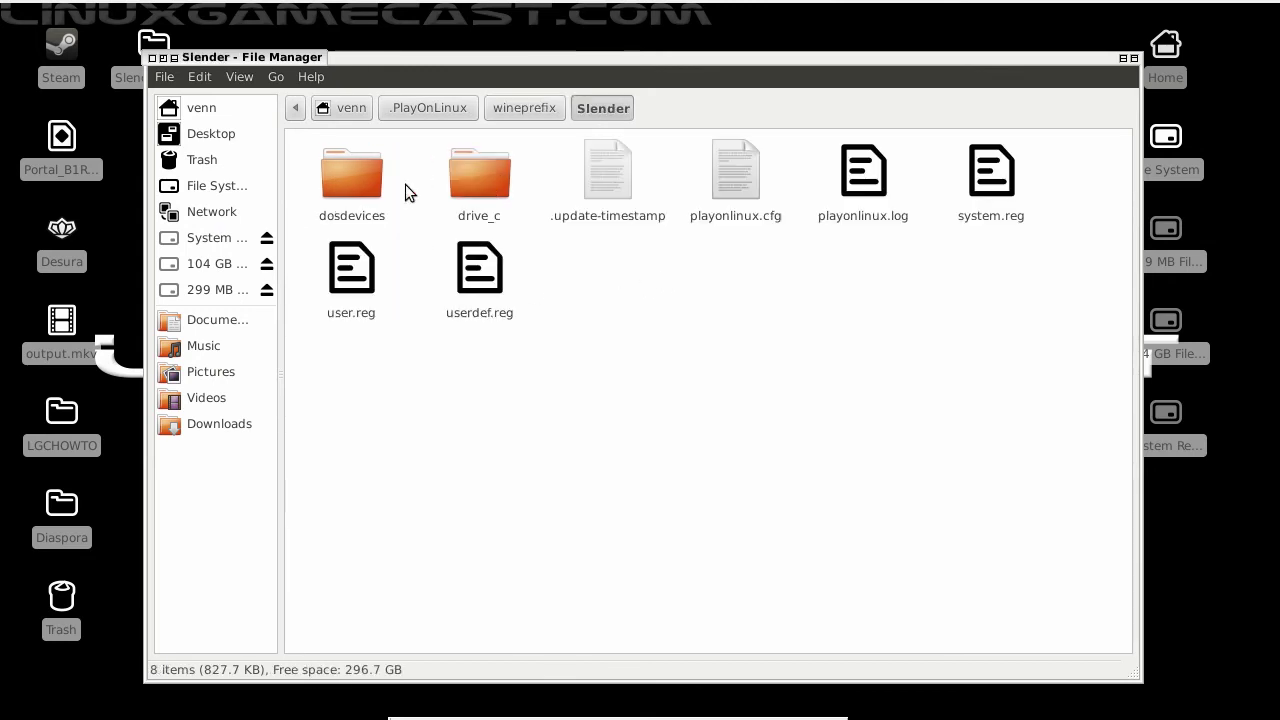
double_click(494, 181)
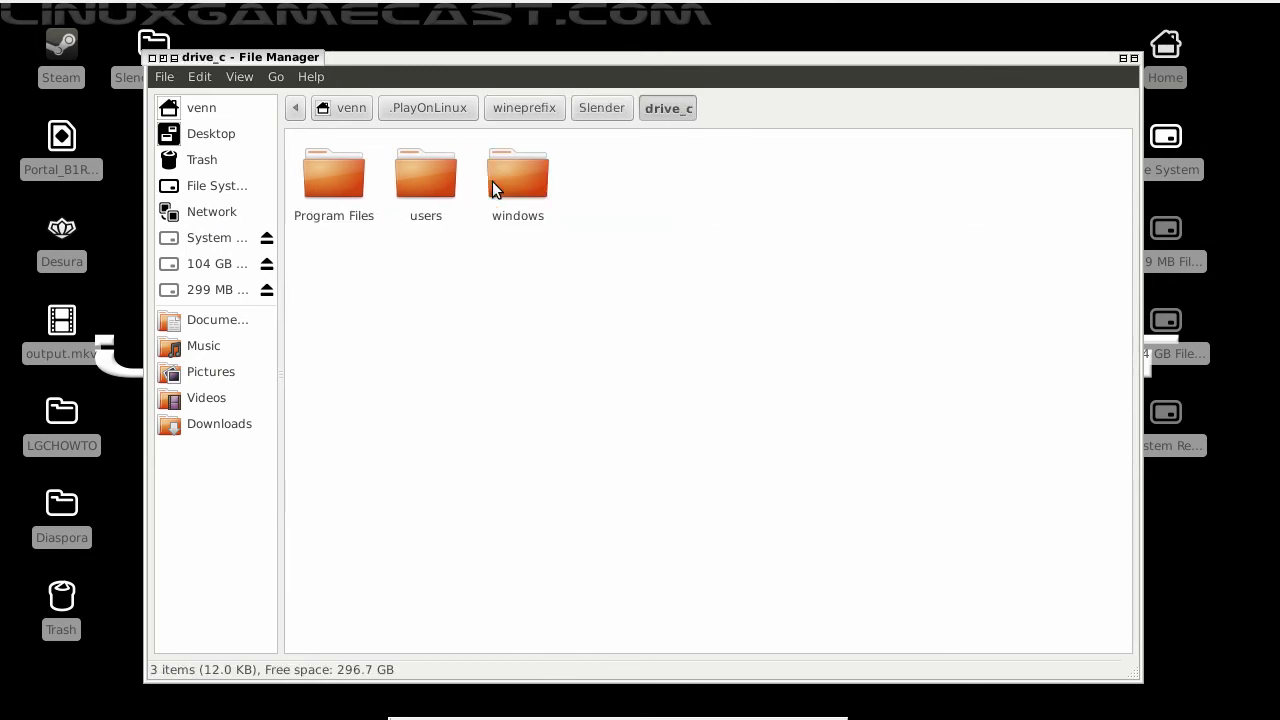
double_click(316, 187)
right_click(466, 335)
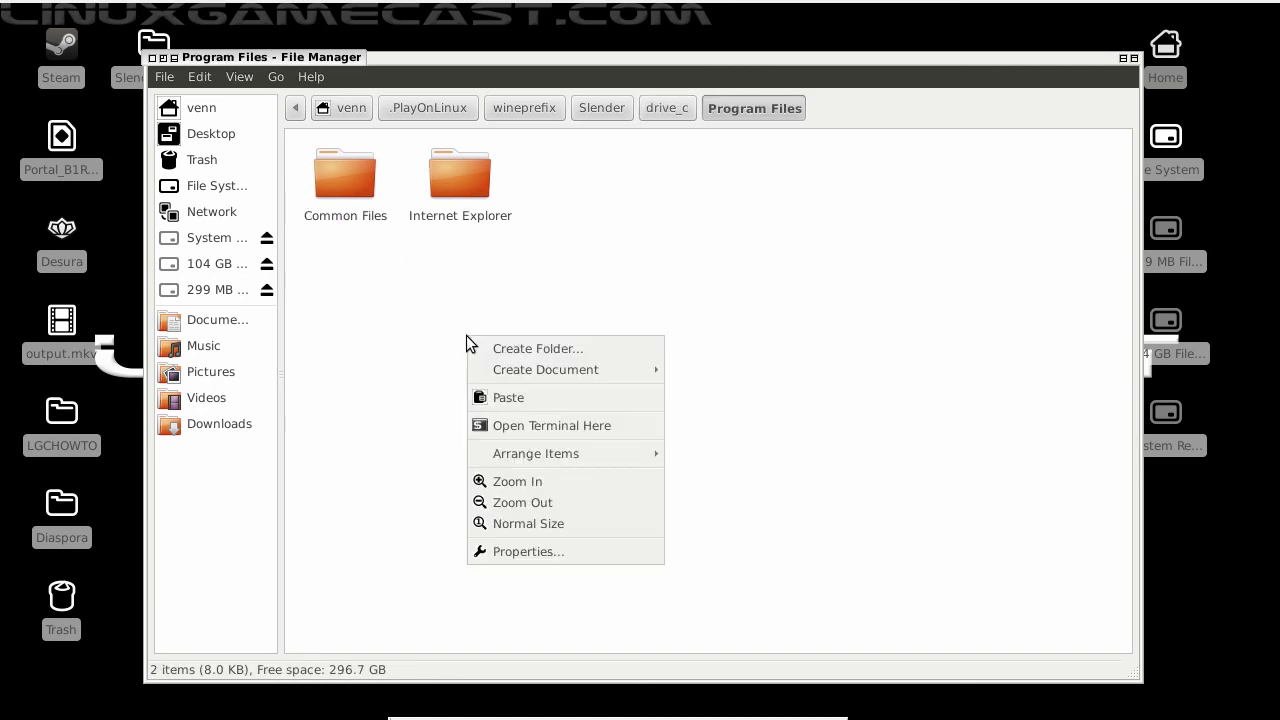
left_click(499, 398)
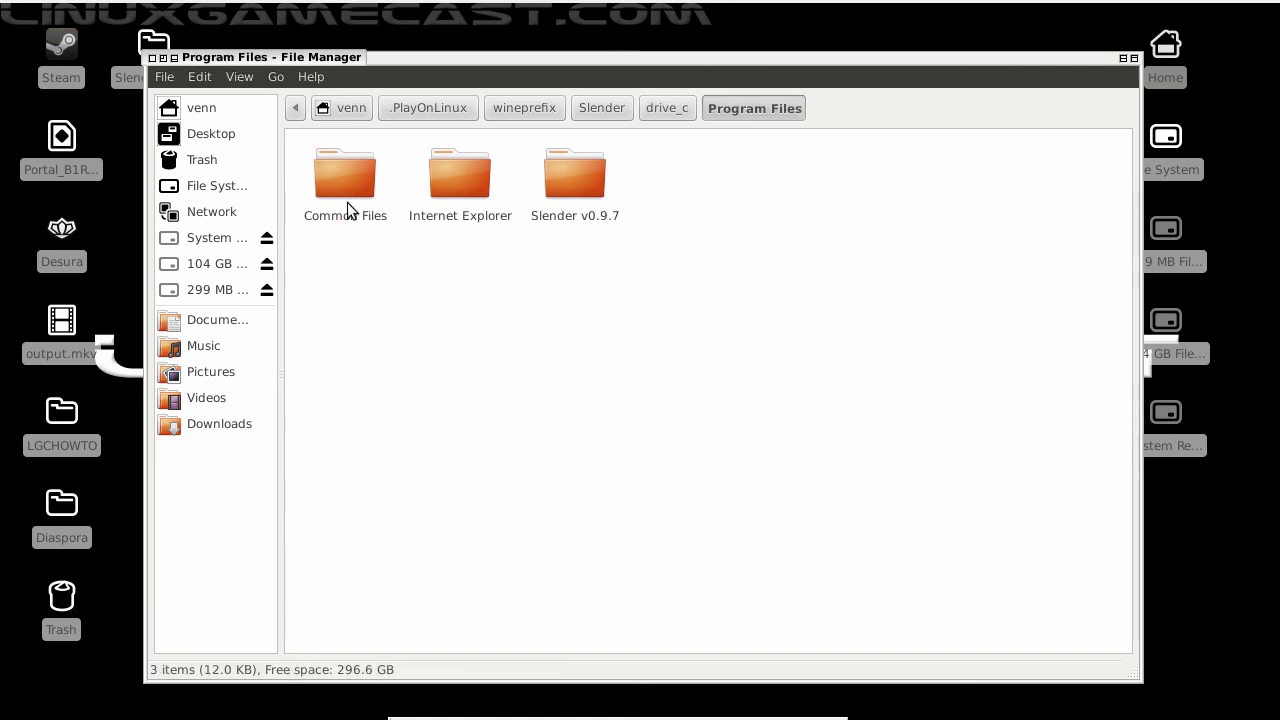
left_click(153, 57)
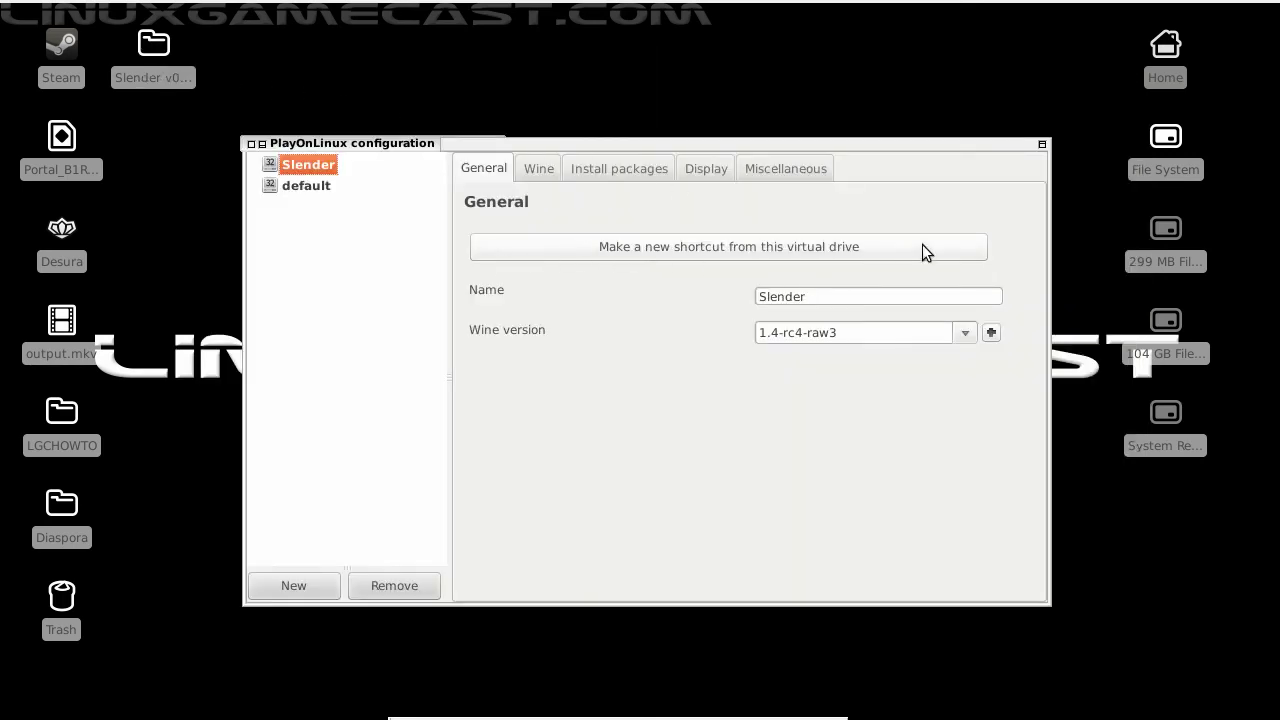
- Make a shortcut named Slender for Slender - The Eight Pages.exe from the Slender virtual drive, then close the wizard and configuration
left_click(659, 247)
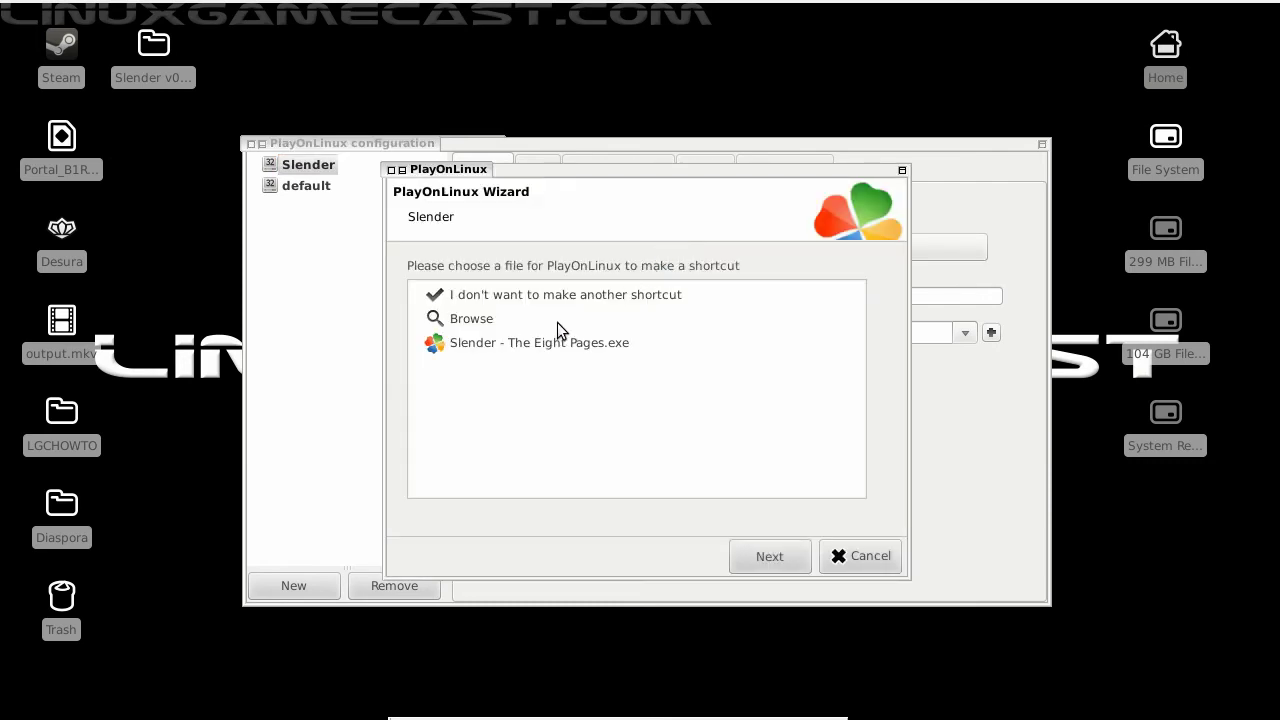
left_click(505, 345)
left_click(770, 560)
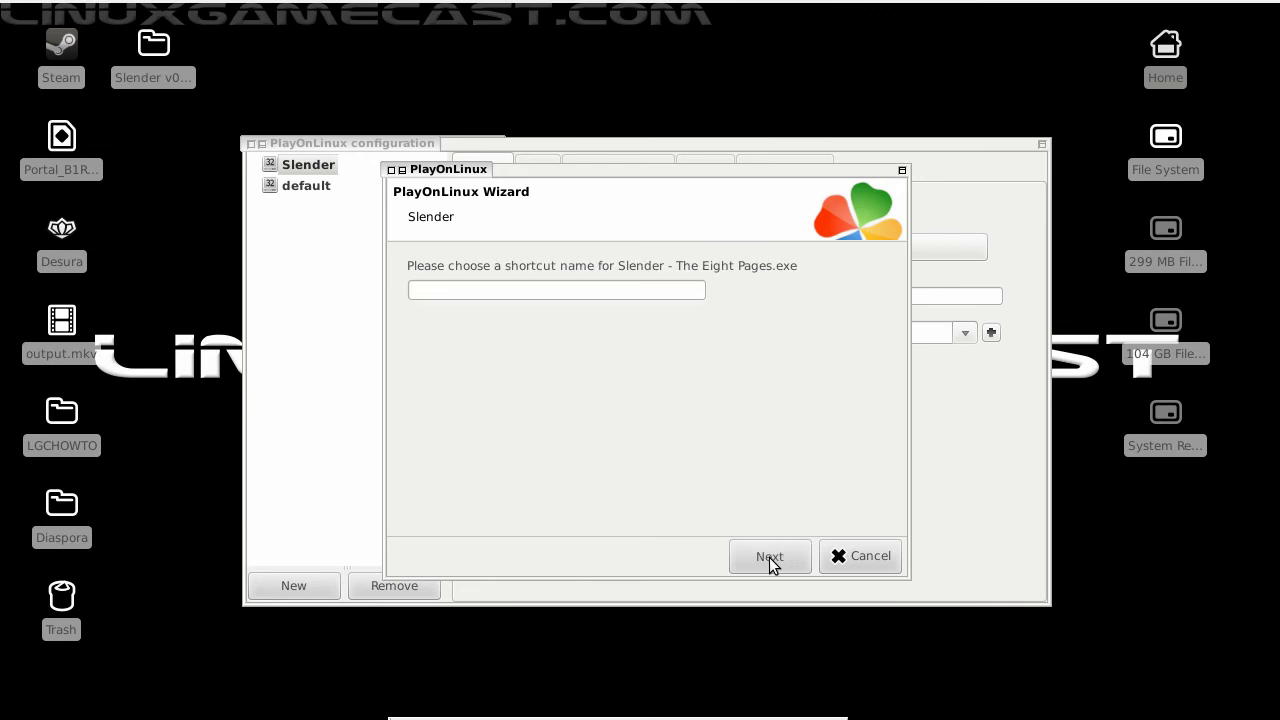
left_click(556, 295)
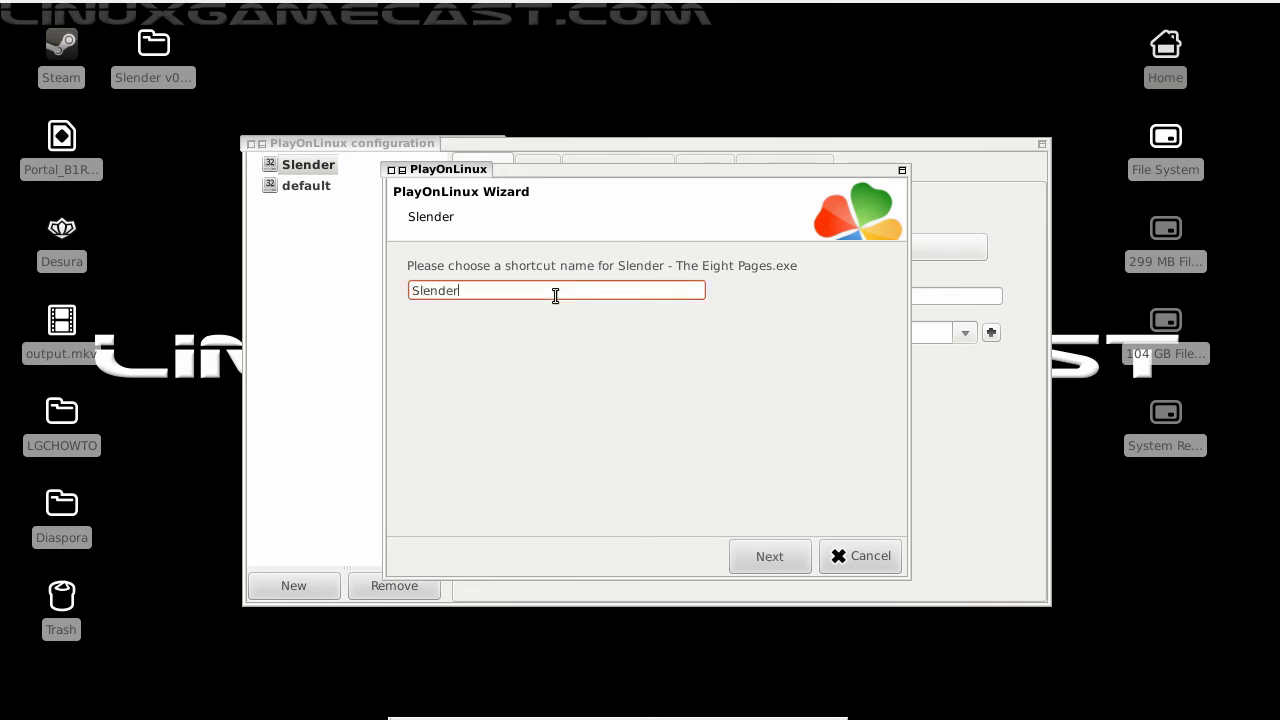
left_click(784, 556)
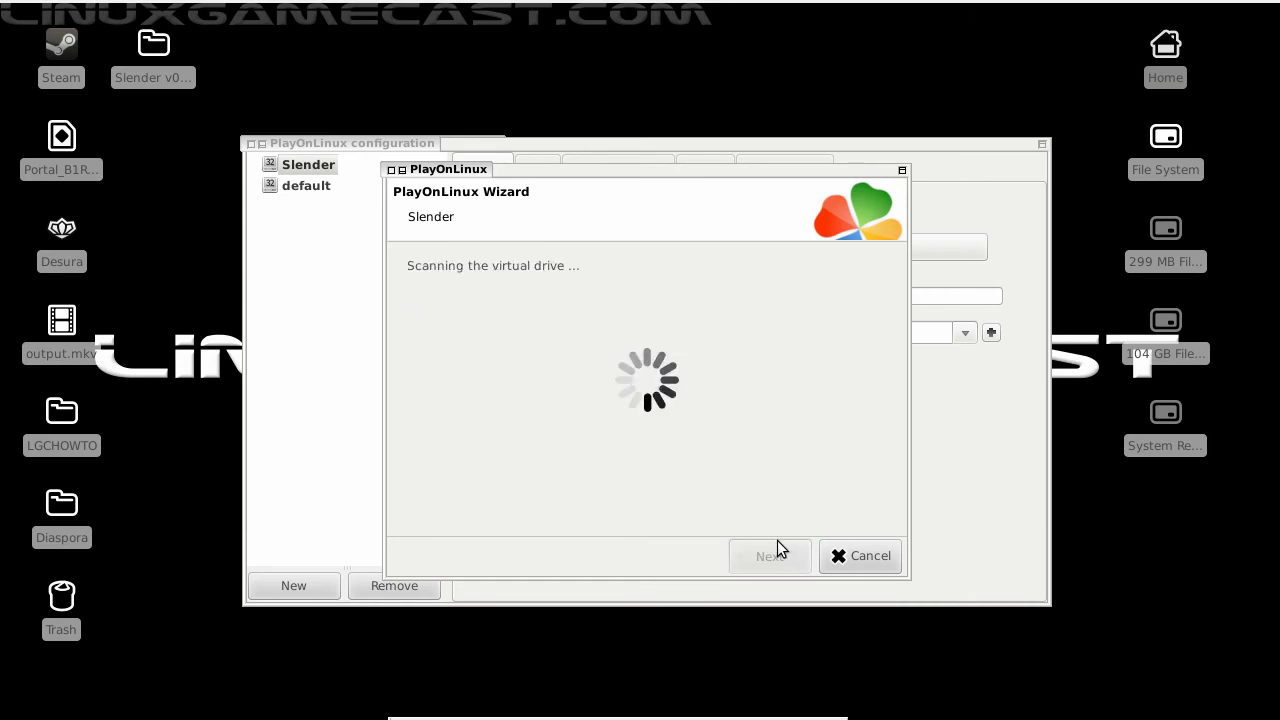
left_click(856, 558)
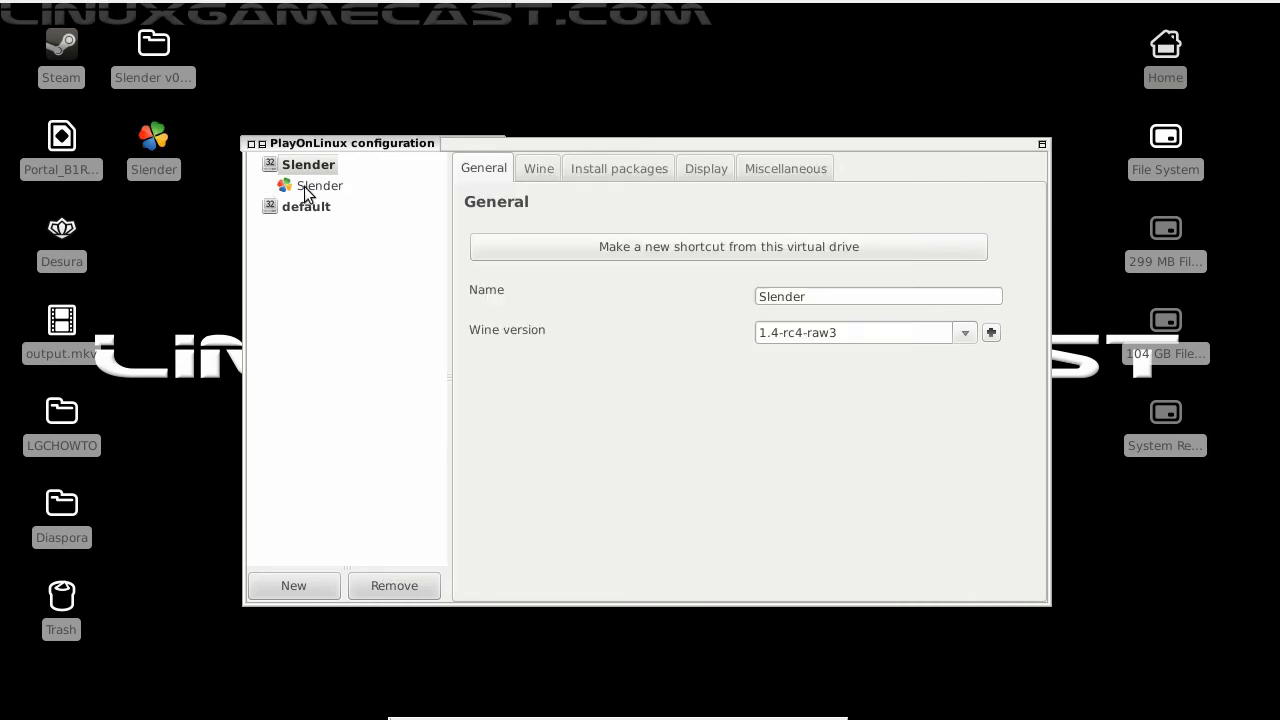
left_click_drag(314, 143, 318, 189)
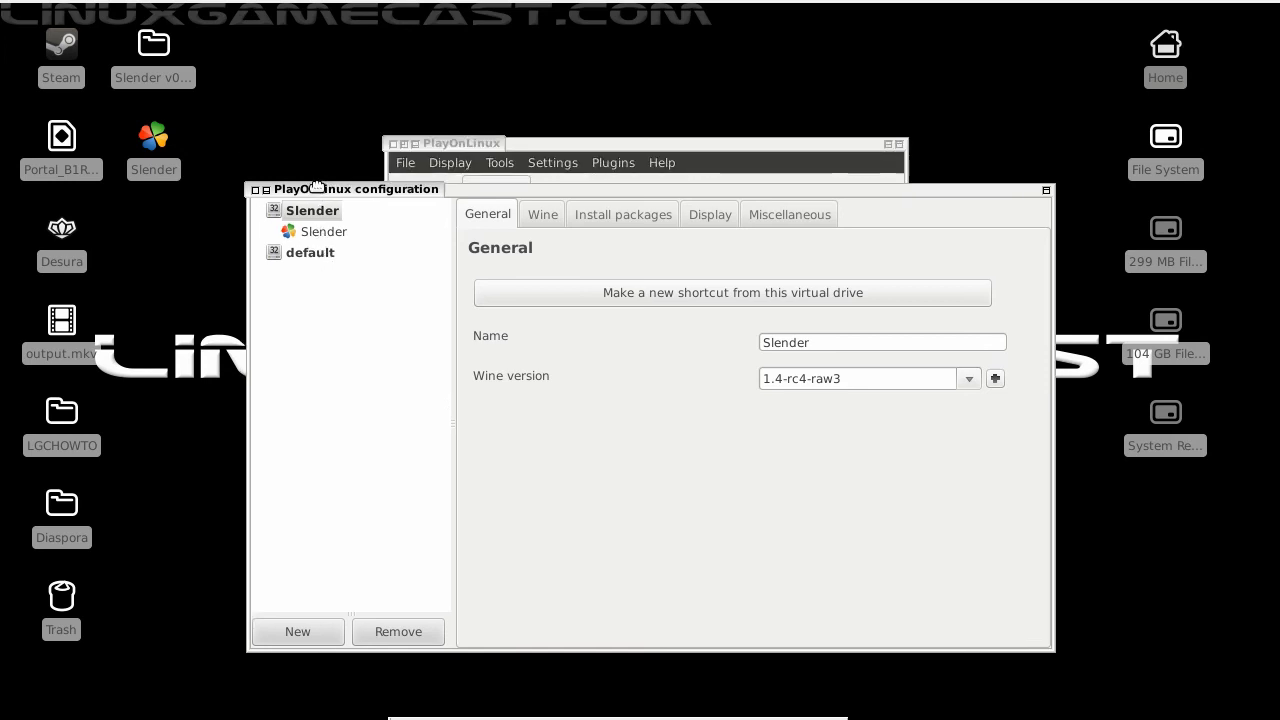
left_click(256, 189)
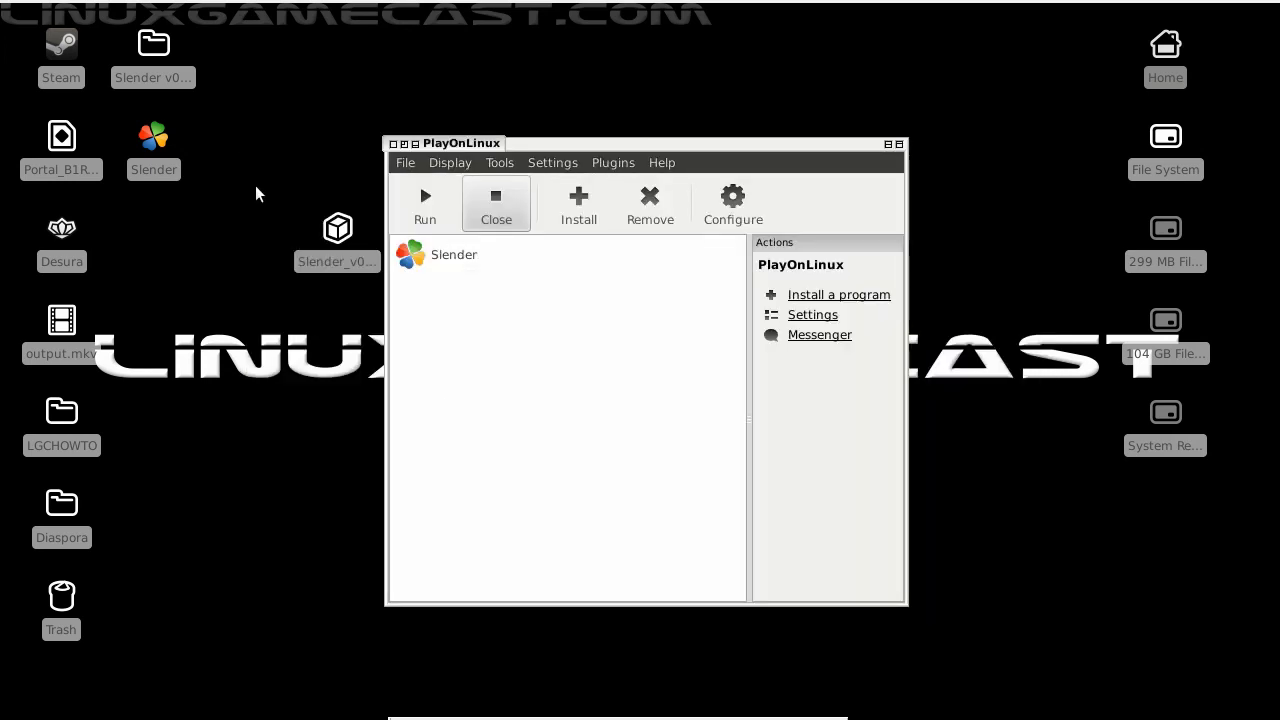
- Run Slender from PlayOnLinux and start the game in windowed mode
left_click(153, 138)
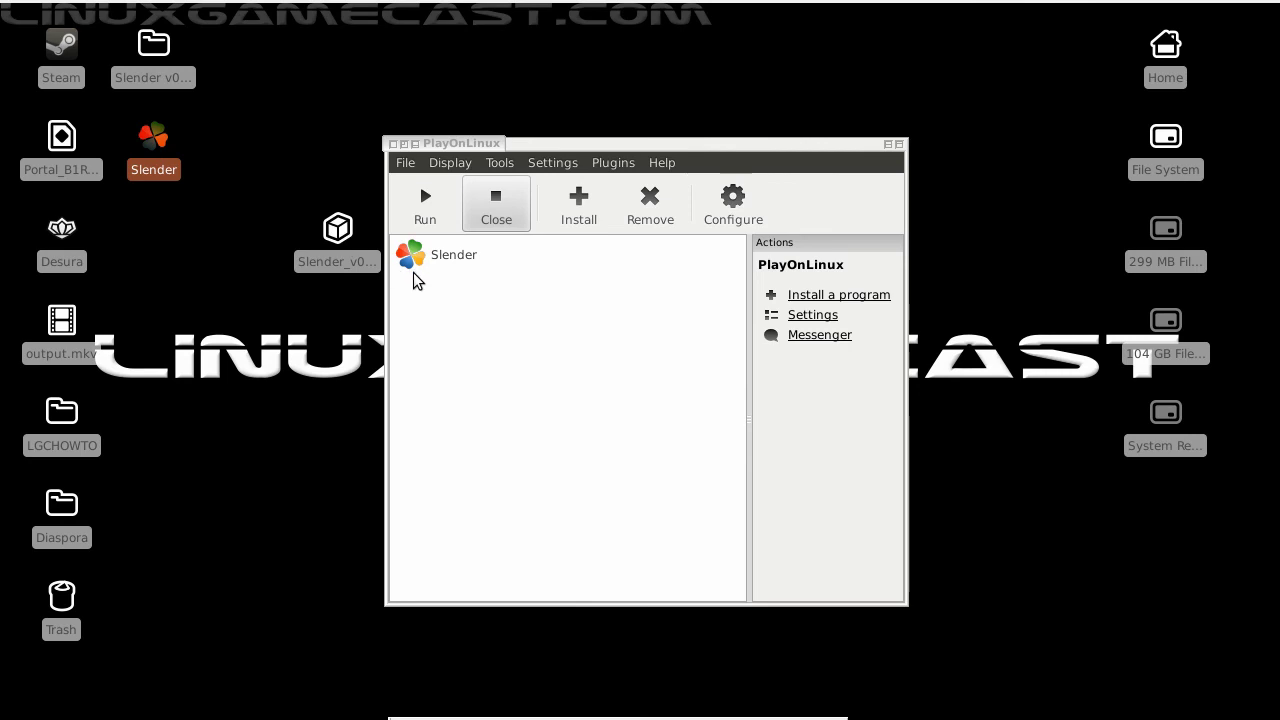
left_click(441, 259)
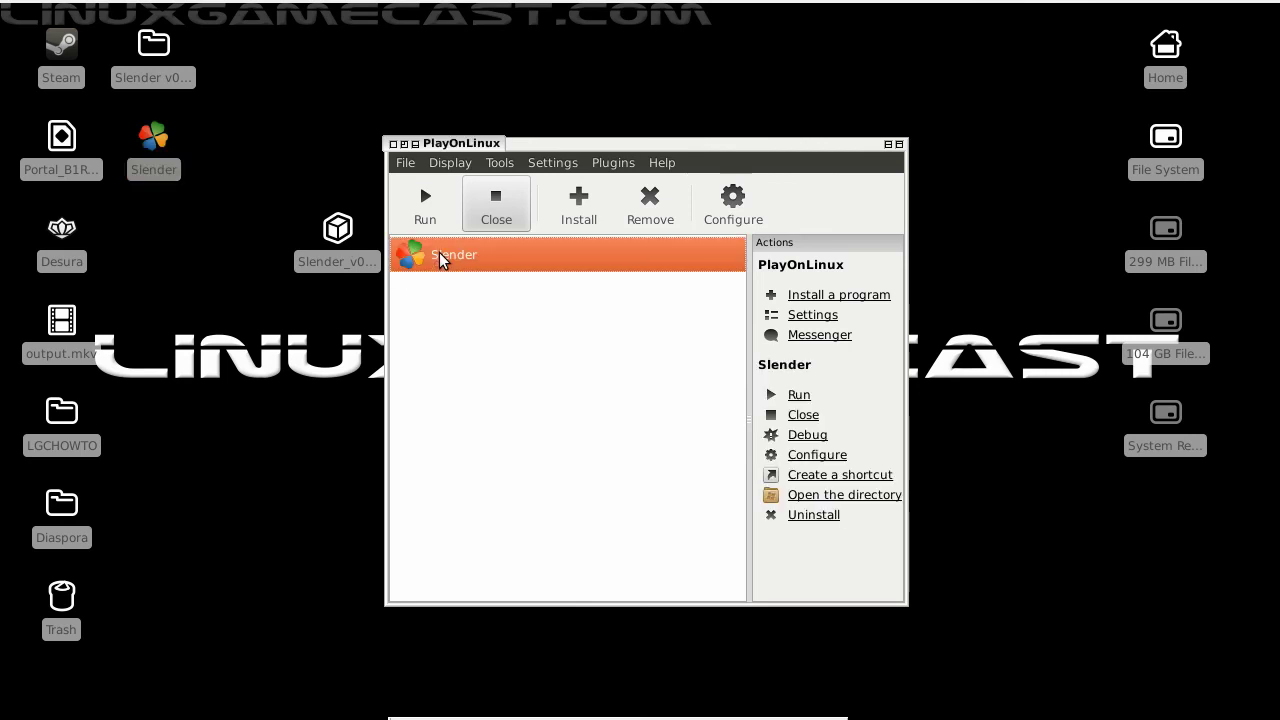
left_click(426, 209)
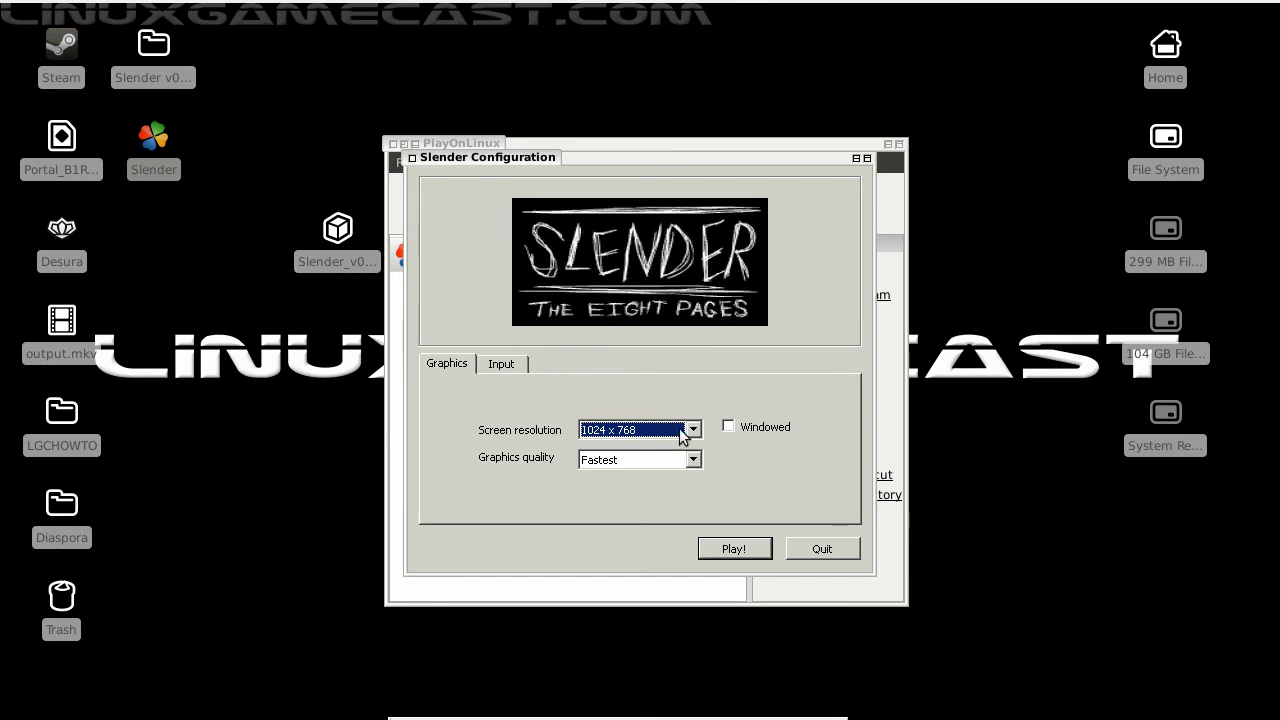
left_click(727, 427)
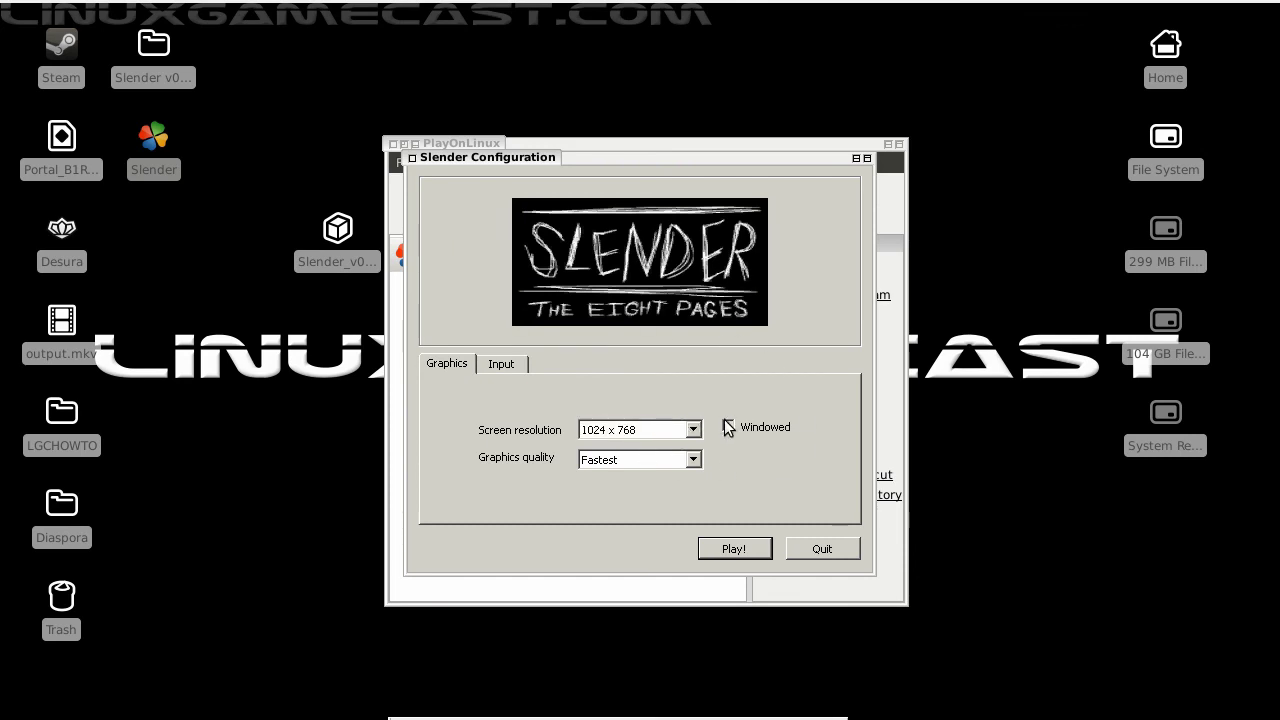
left_click(733, 549)
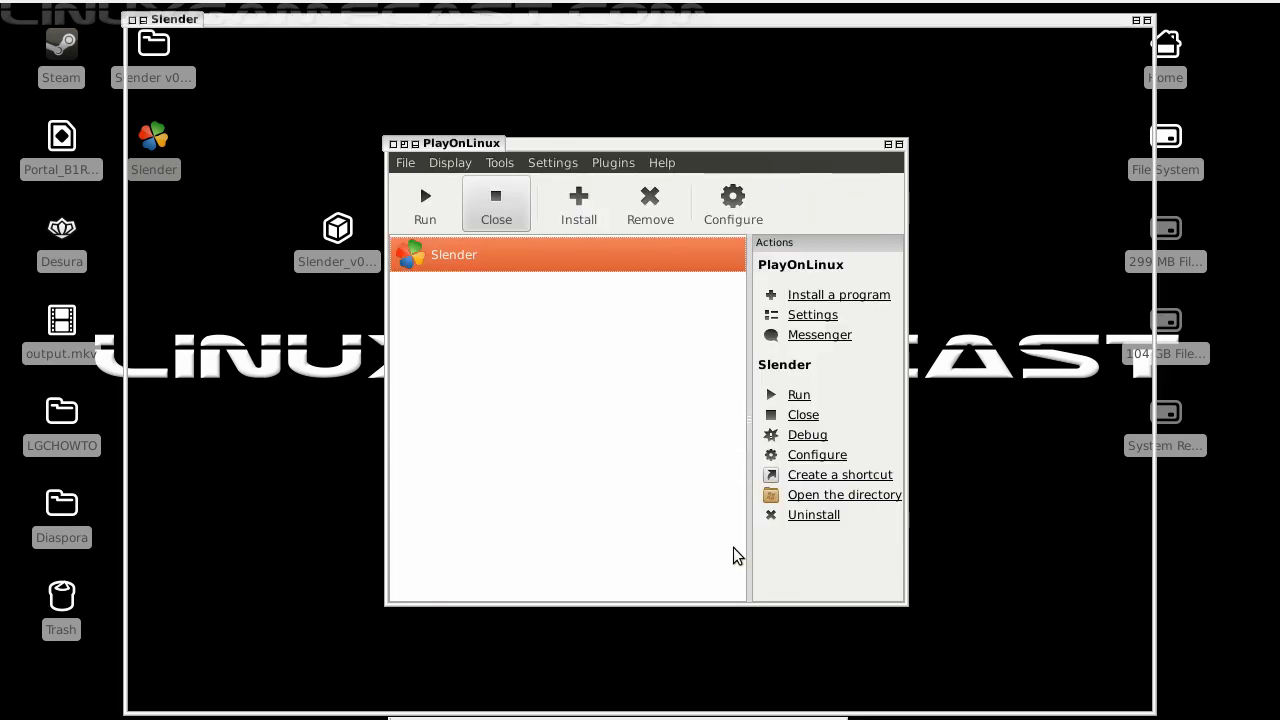